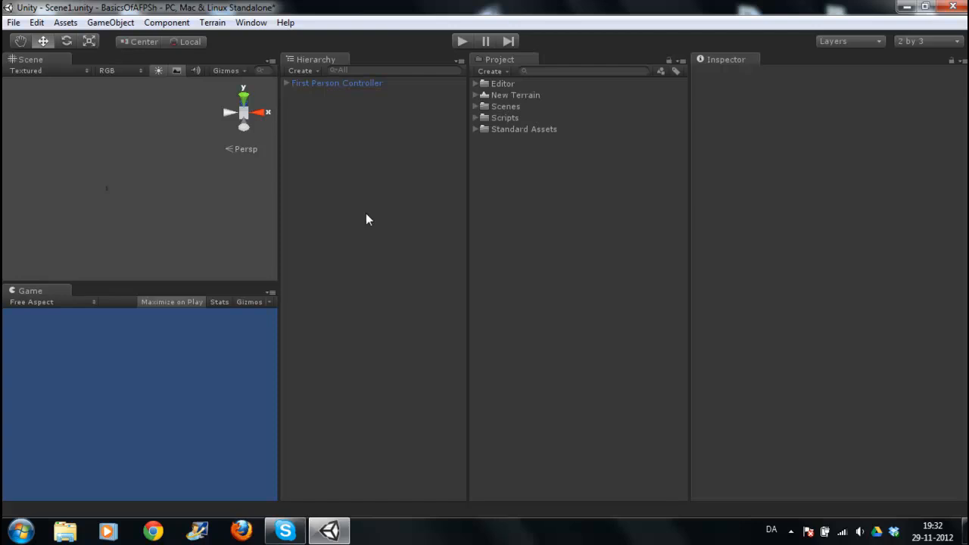
Step: Create a new terrain in the scene that contains the First Person Controller
click(321, 85)
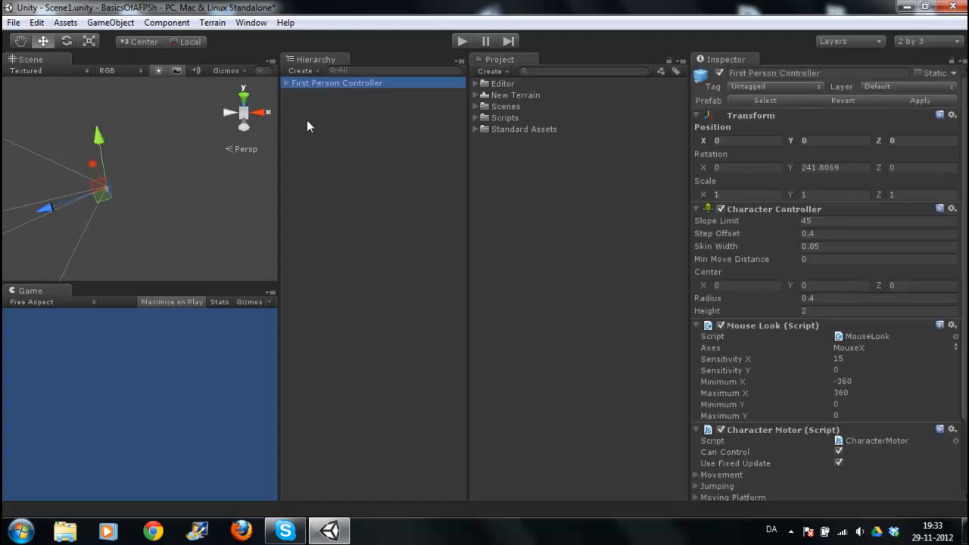
click(325, 171)
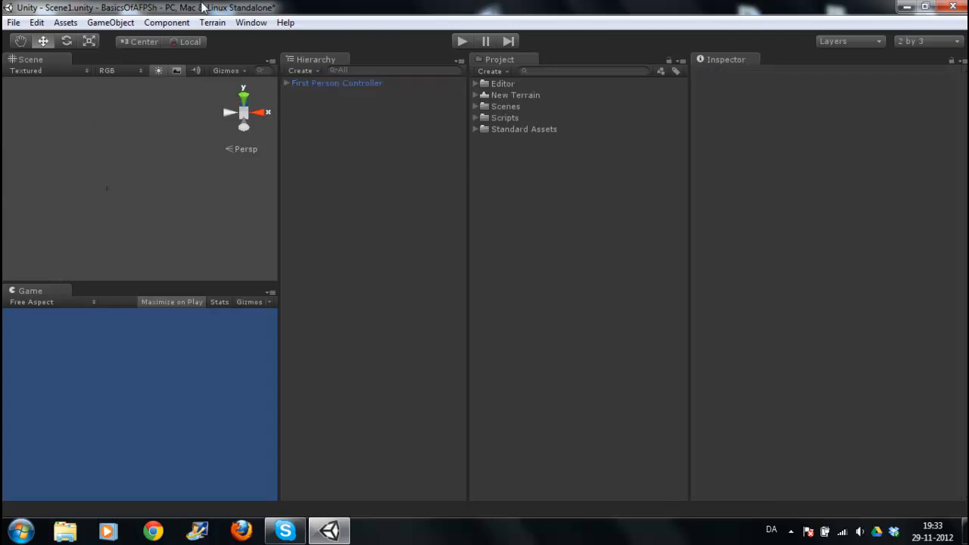
click(212, 23)
click(229, 38)
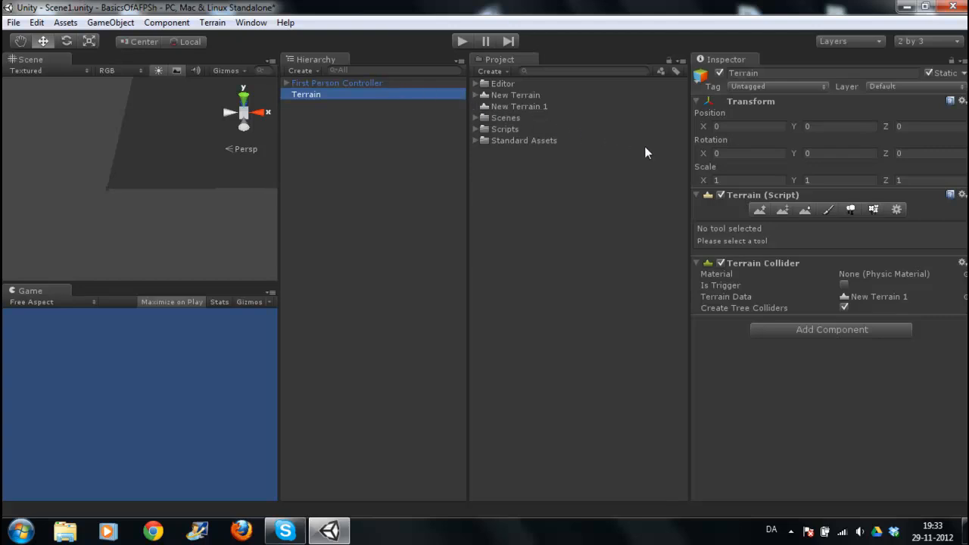
click(360, 167)
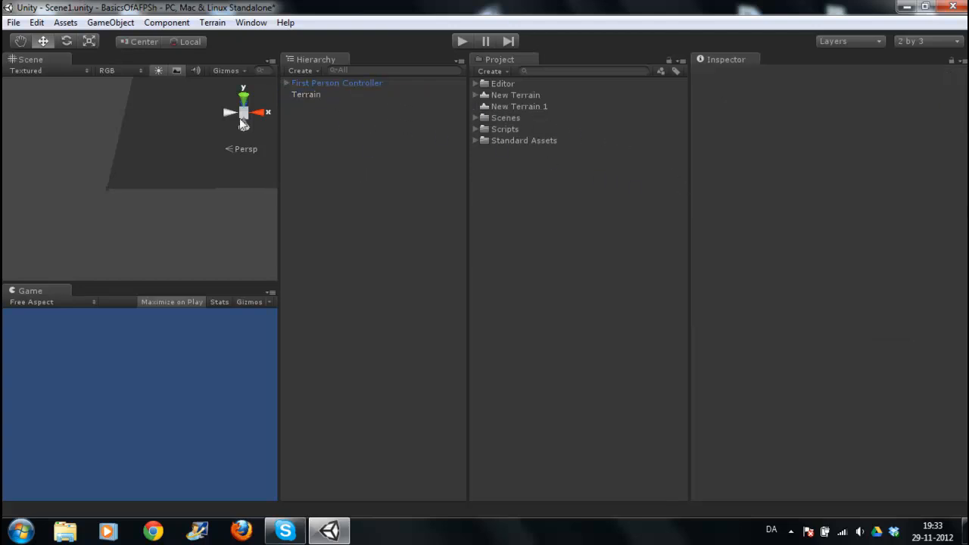
Step: Add a directional light to the scene to illuminate the terrain
click(110, 23)
mouse_move(119, 54)
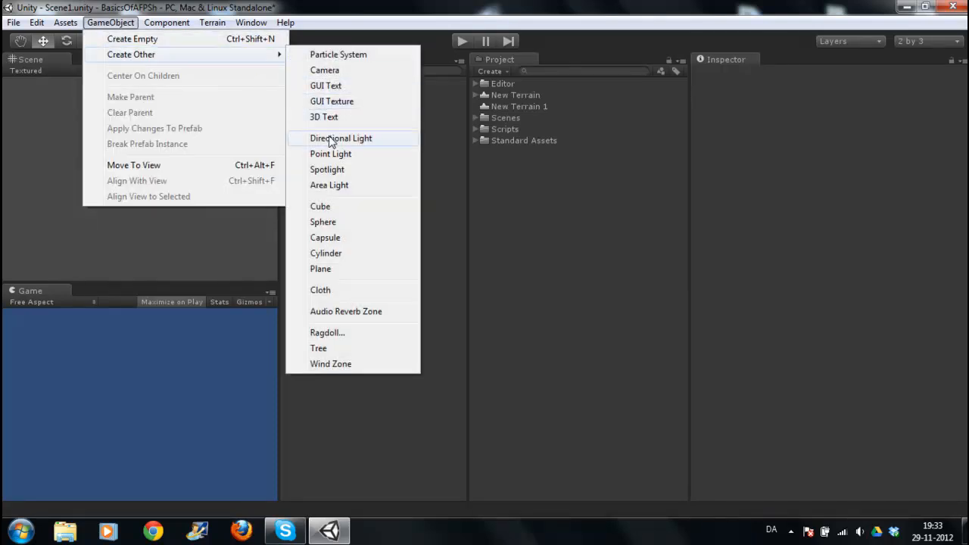
click(330, 143)
click(342, 232)
drag(190, 165, 132, 207)
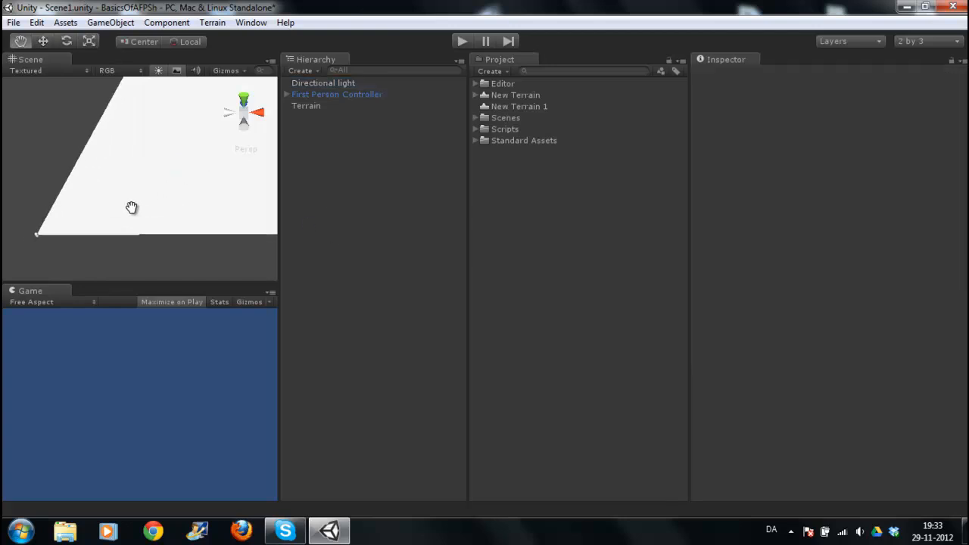
middle_drag(132, 207, 124, 214)
Step: Add the brownish grass texture to the terrain as its base texture, with a tile size of 15 by 15
click(310, 108)
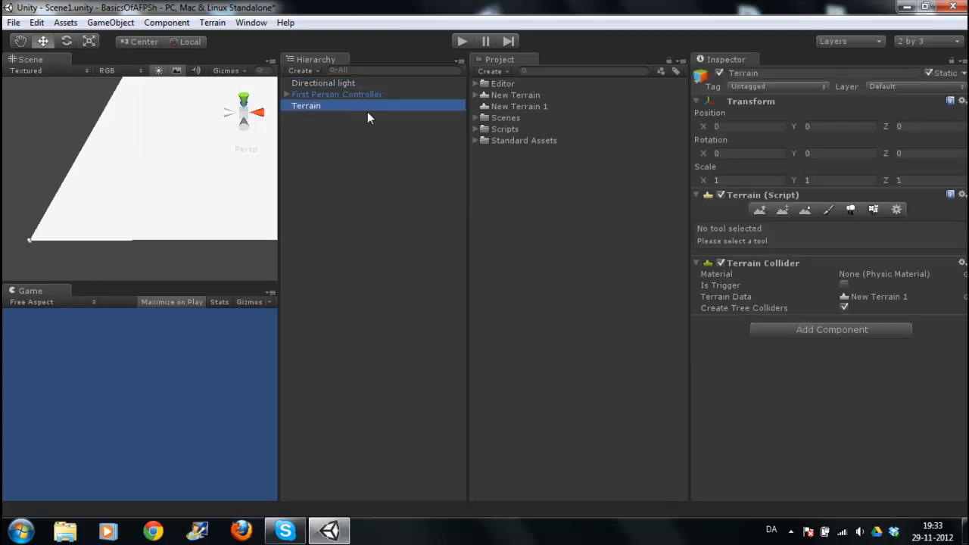
click(826, 211)
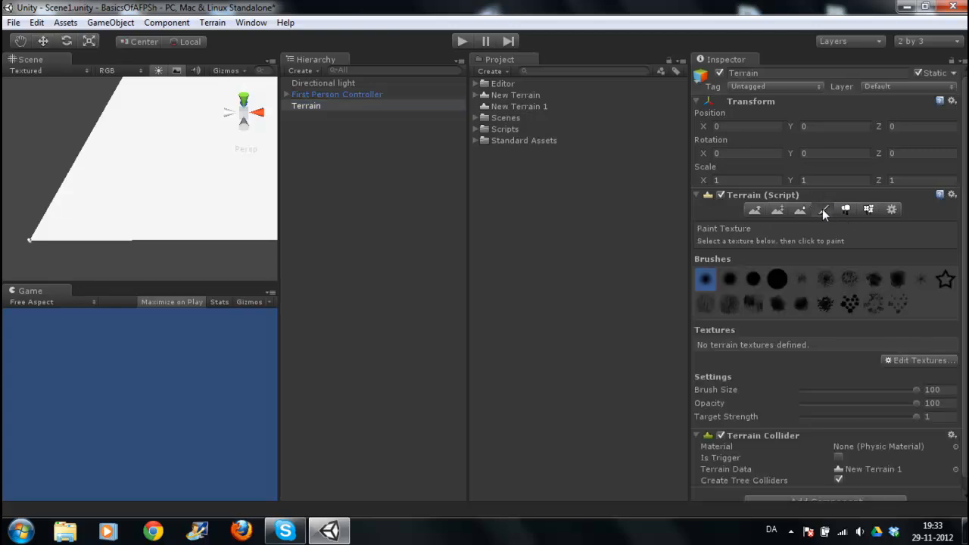
click(893, 359)
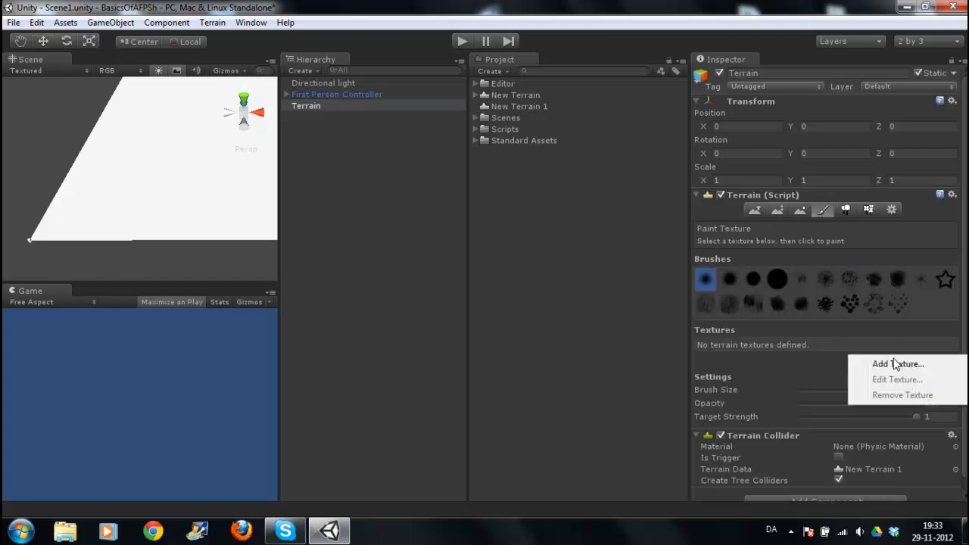
click(891, 363)
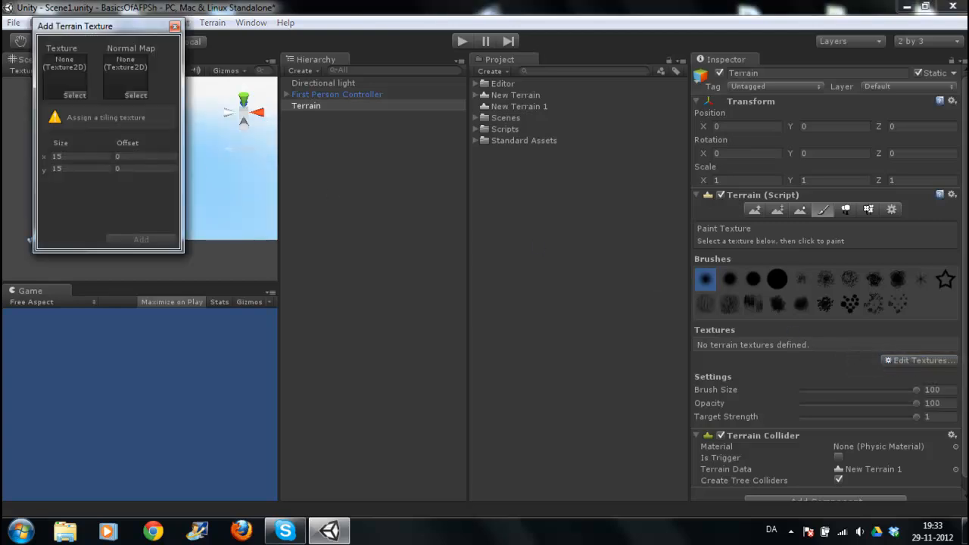
click(75, 95)
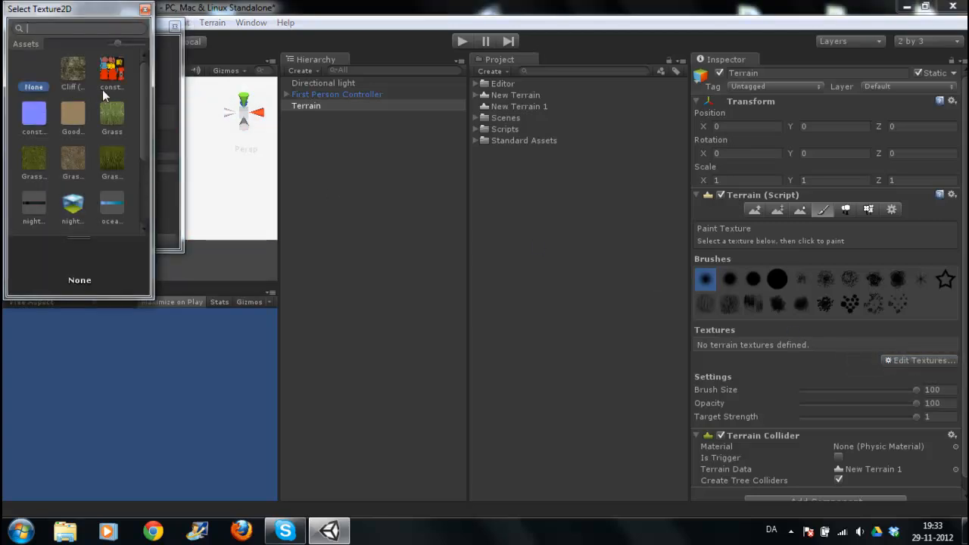
text(grass)
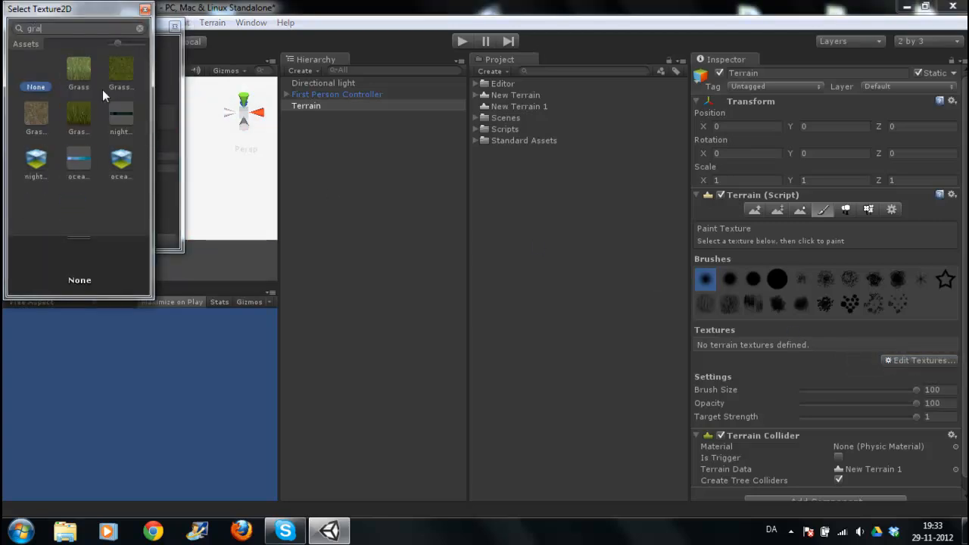
double_click(43, 115)
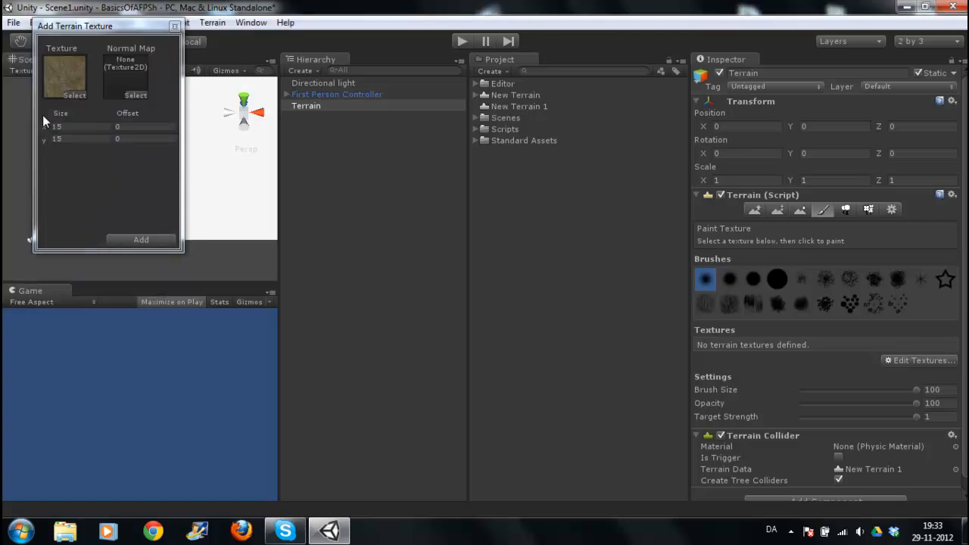
click(137, 239)
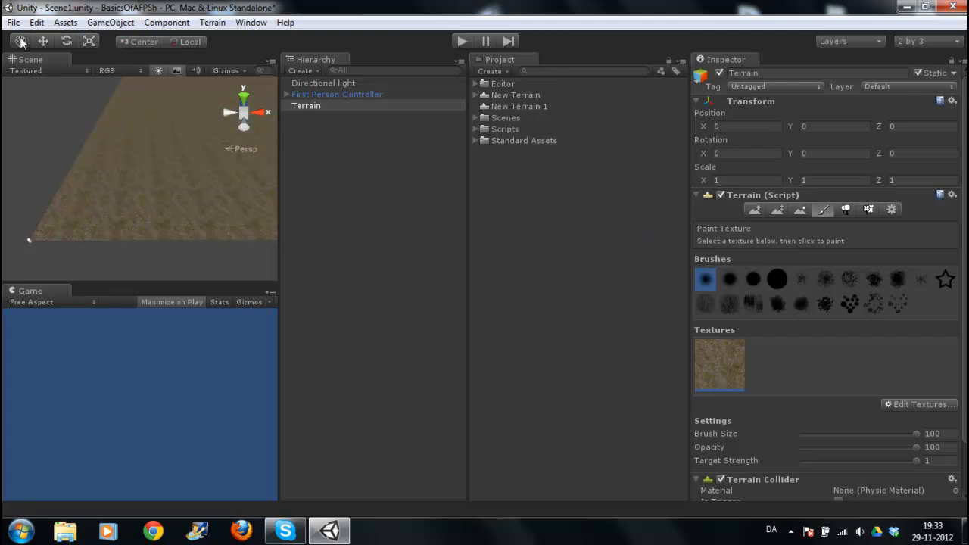
click(65, 24)
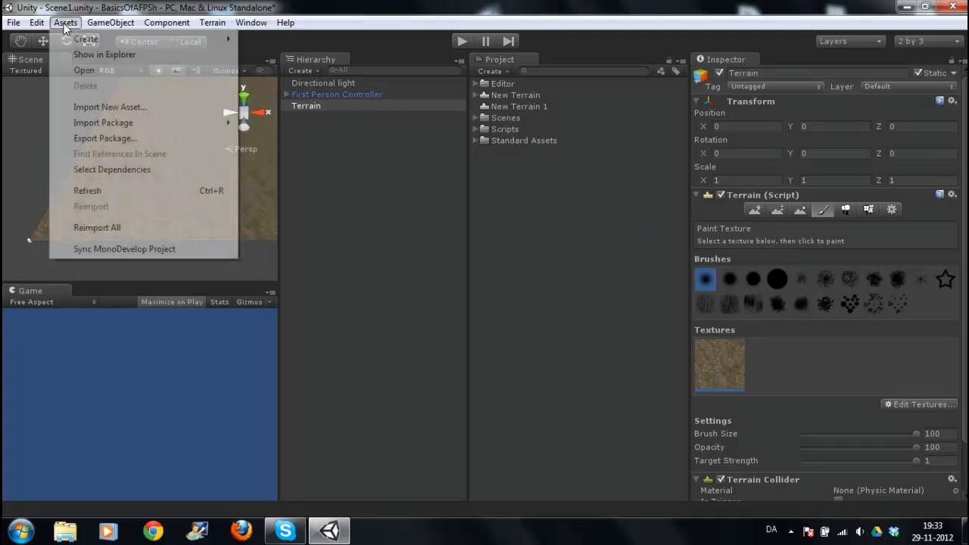
mouse_move(99, 122)
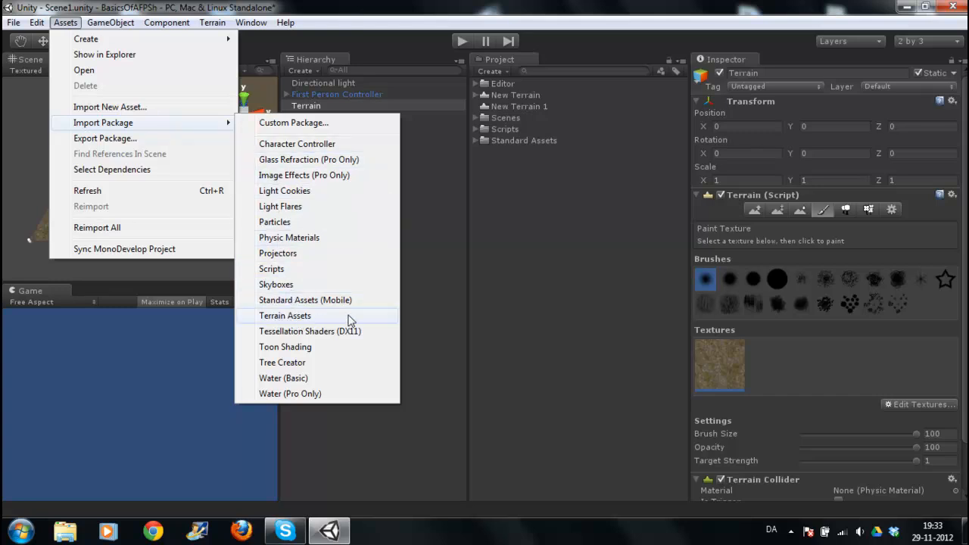
click(371, 249)
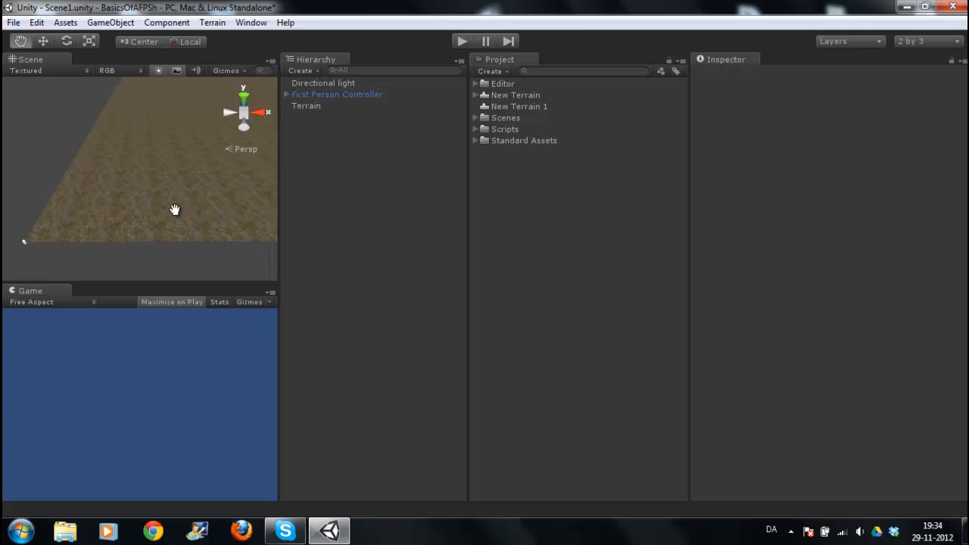
Step: Move the First Person Controller onto the terrain near its corner, to about X 14.3, Y 11.3, Z 7.7
click(317, 96)
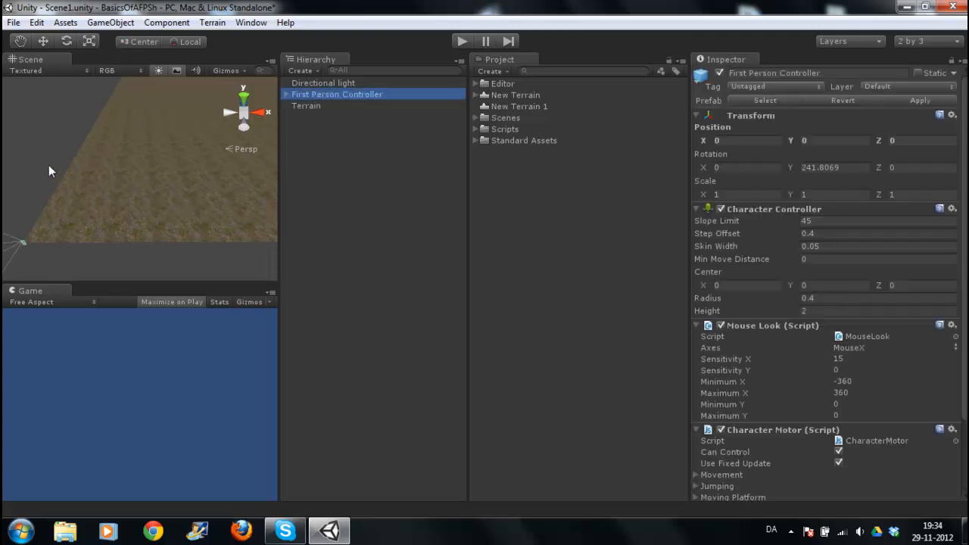
click(43, 41)
middle_drag(43, 222, 109, 208)
drag(33, 199, 95, 203)
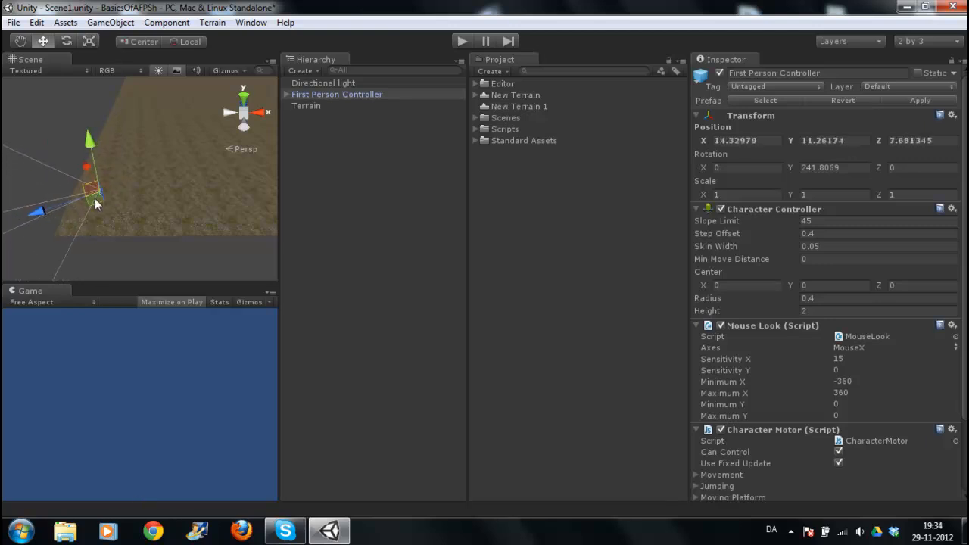
click(39, 121)
Step: Resize the terrain to a width of 500 and a length of 500 through its resolution settings
middle_drag(218, 174, 131, 188)
click(299, 106)
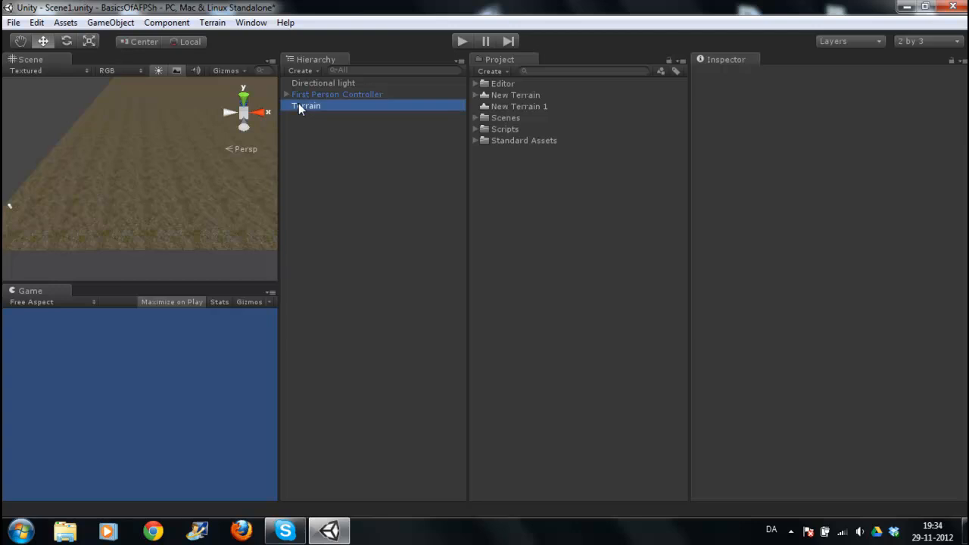
scroll(198, 158, down, 4)
middle_drag(196, 163, 60, 204)
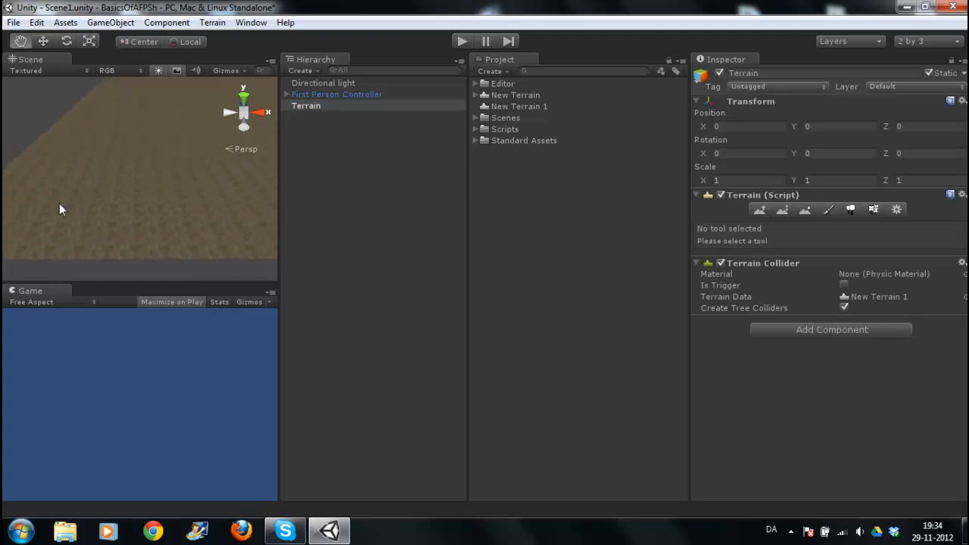
scroll(106, 188, down, 5)
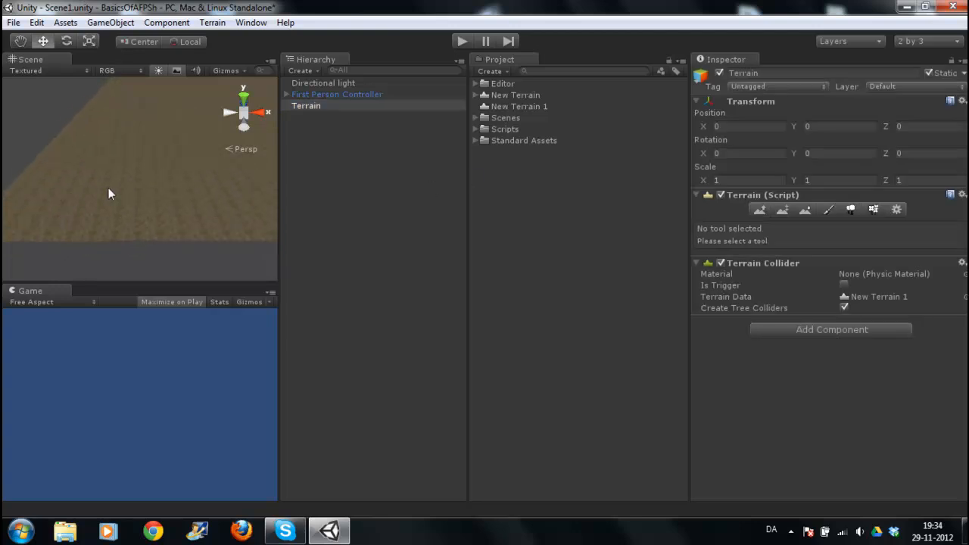
click(312, 106)
click(213, 23)
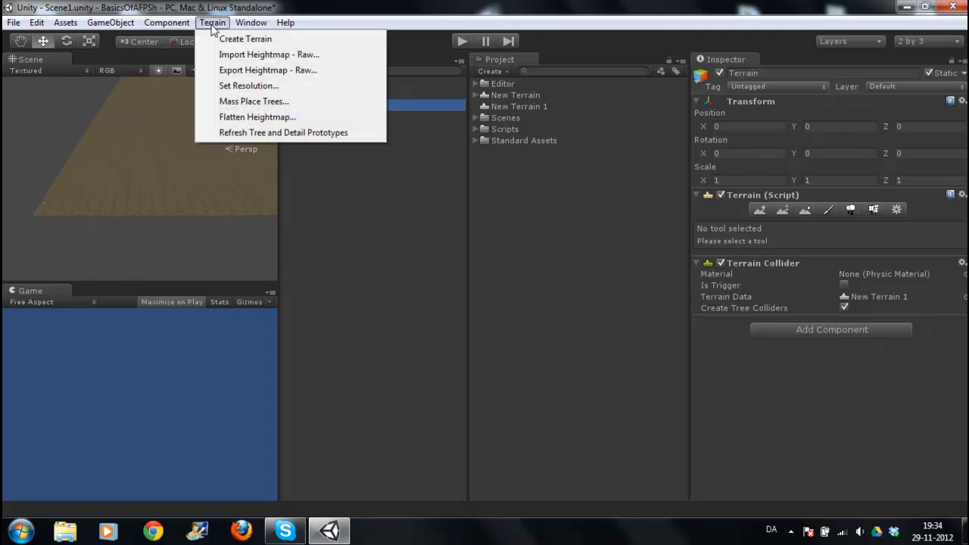
click(235, 86)
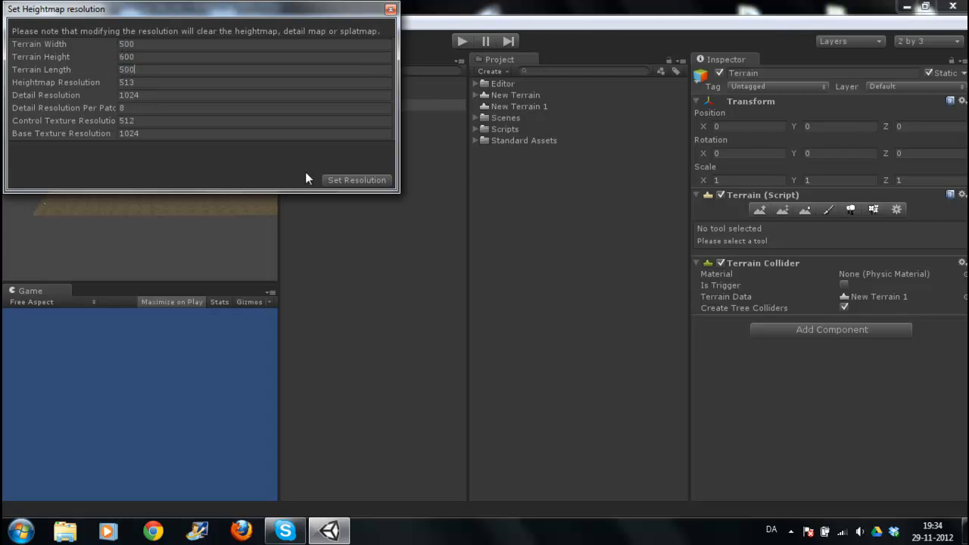
click(328, 181)
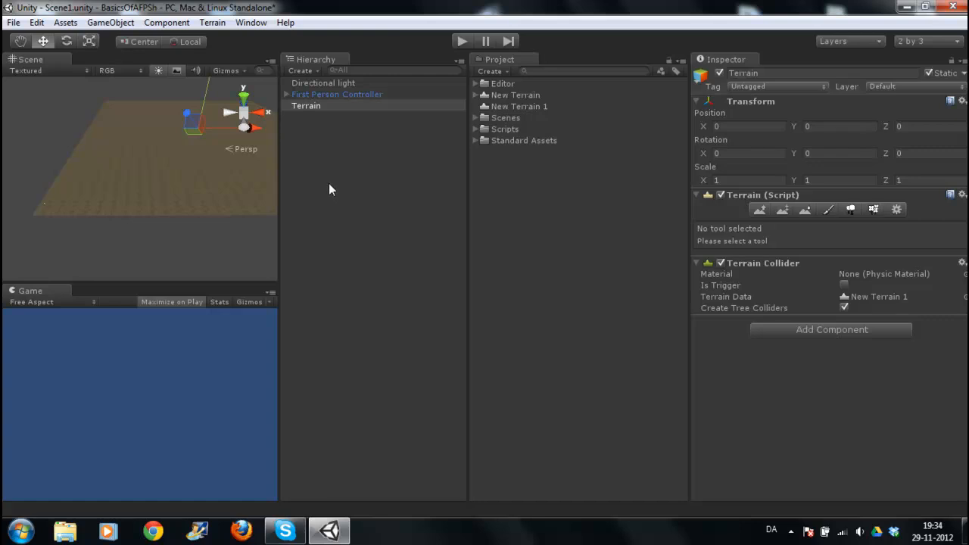
click(327, 182)
Step: Activate the Raise / Lower Terrain tool on the terrain object
middle_drag(120, 183, 39, 210)
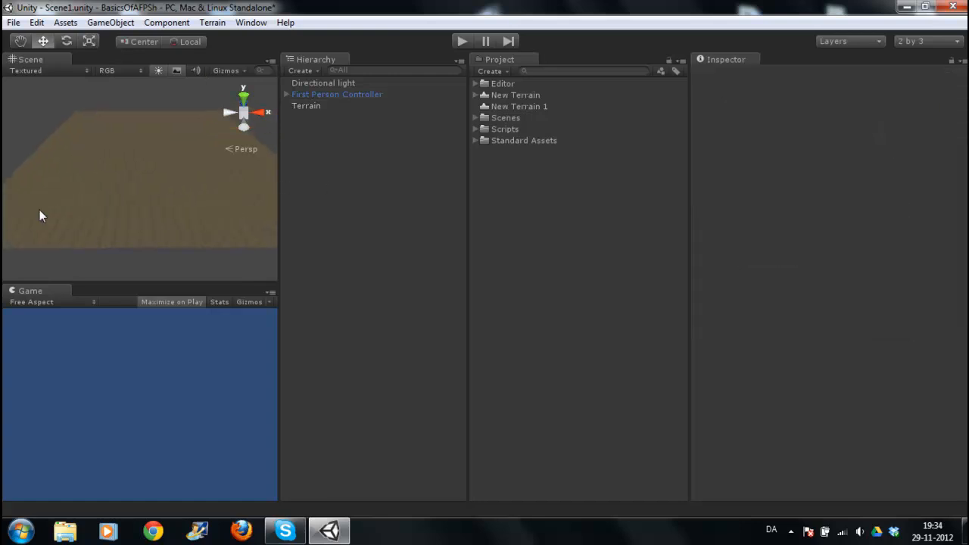
scroll(39, 210, down, 2)
mouse_move(152, 177)
middle_down()
mouse_move(158, 205)
mouse_move(138, 165)
mouse_move(136, 176)
middle_up()
middle_drag(43, 175, 123, 192)
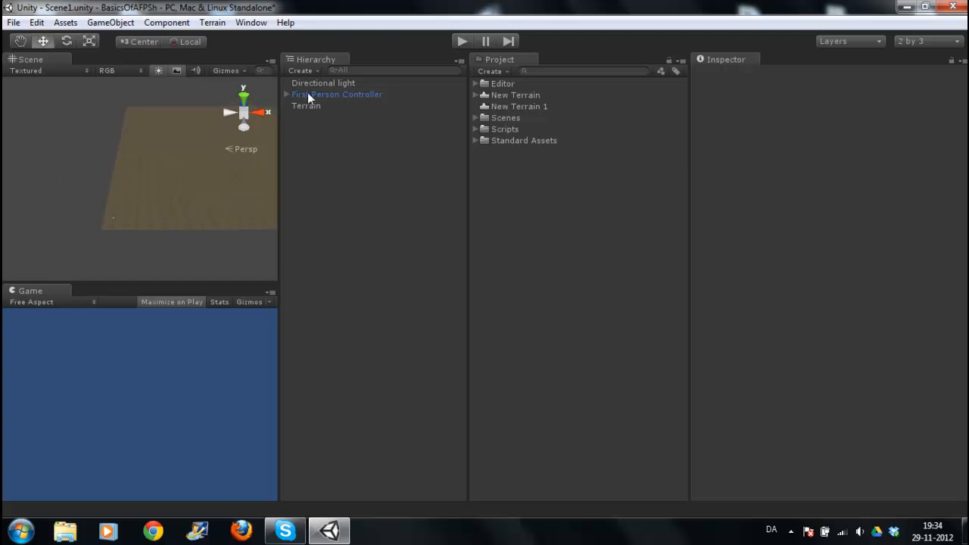
click(306, 94)
click(356, 163)
click(303, 105)
click(760, 210)
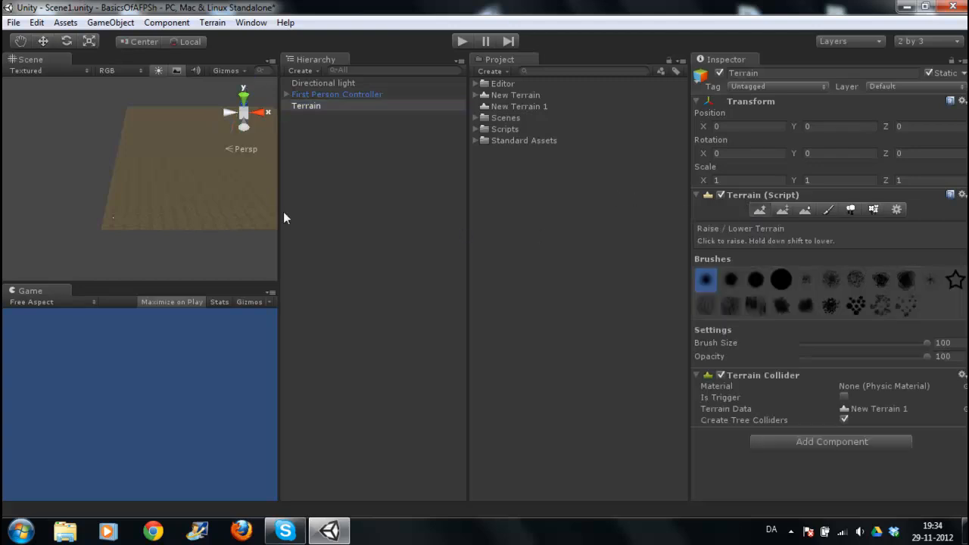
Step: Try raising hills in the terrain's middle and near corner with the soft round brush at size 100, and lower them flat again
drag(169, 193, 166, 200)
middle_drag(218, 198, 140, 218)
mouse_move(141, 218)
mouse_down()
mouse_move(126, 196)
mouse_move(113, 206)
mouse_move(180, 208)
mouse_move(157, 204)
mouse_move(188, 197)
mouse_move(107, 203)
mouse_move(93, 222)
mouse_up()
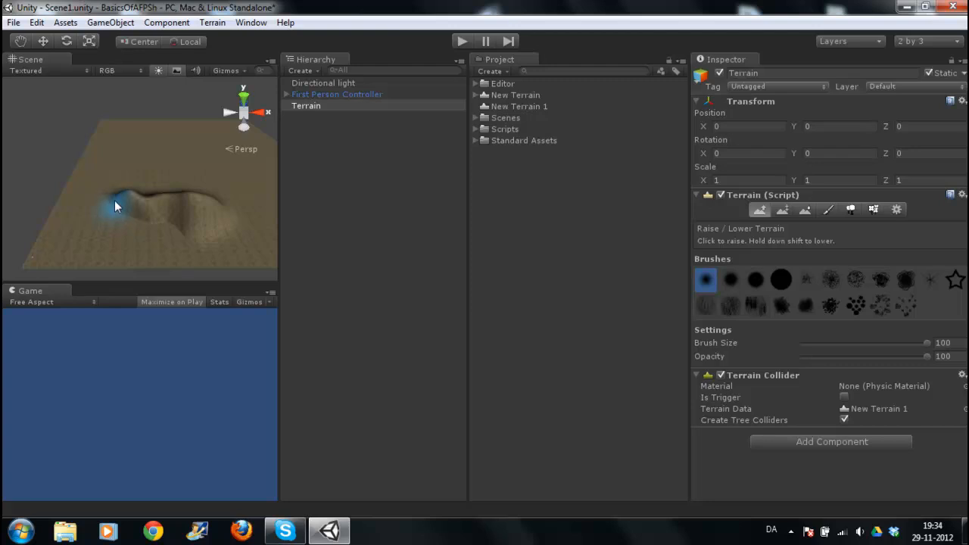
mouse_move(147, 201)
shift+mouse_down()
mouse_move(218, 224)
mouse_move(166, 208)
mouse_move(217, 215)
shift+mouse_up()
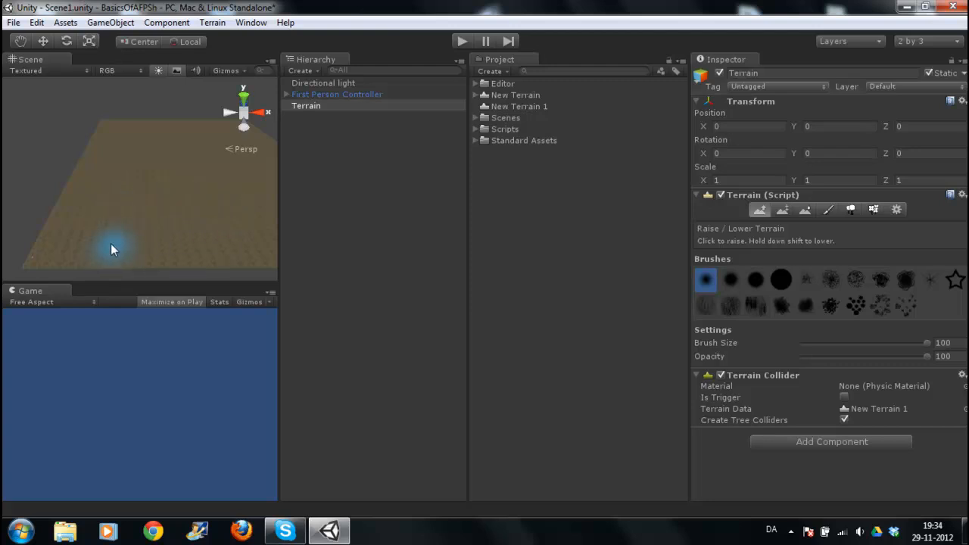
mouse_move(99, 227)
mouse_down()
mouse_move(61, 241)
mouse_move(51, 218)
mouse_move(98, 225)
mouse_move(103, 236)
mouse_move(68, 234)
mouse_move(40, 256)
mouse_up()
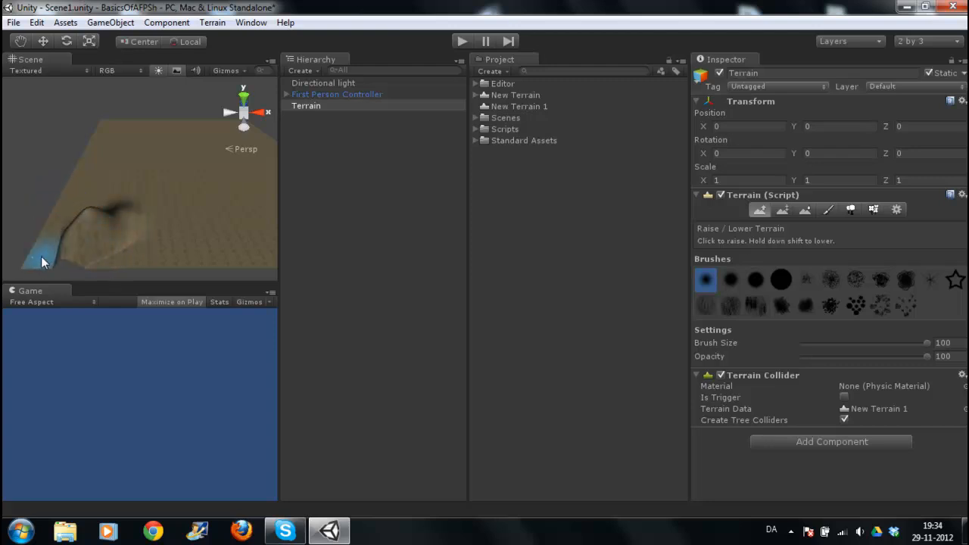
mouse_move(87, 228)
shift+mouse_down()
mouse_move(116, 234)
mouse_move(88, 213)
shift+mouse_up()
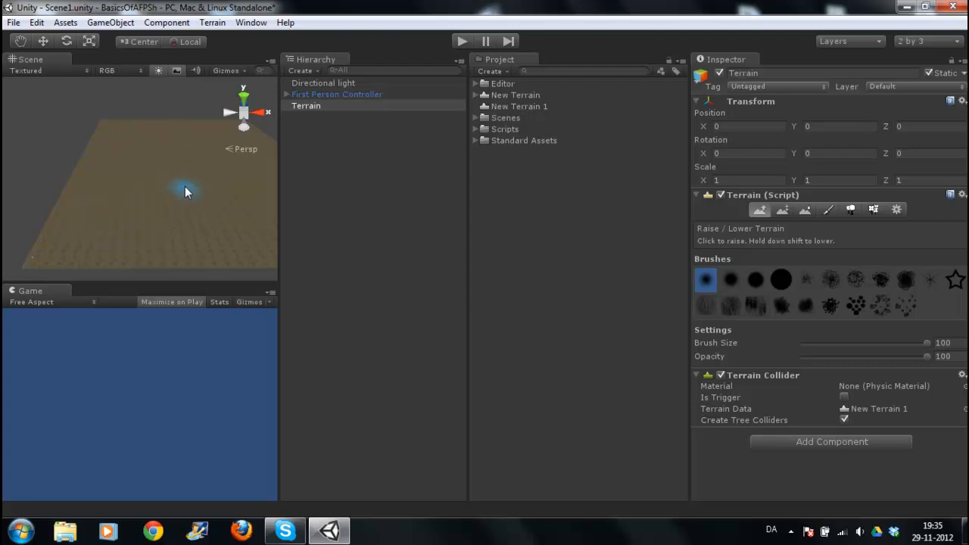
Step: Raise small scattered bumps near the terrain's left edge with the scattered-dots brush at size 100 and opacity 100
mouse_move(184, 192)
middle_down()
mouse_move(207, 177)
mouse_move(134, 209)
mouse_move(115, 189)
mouse_move(160, 206)
middle_up()
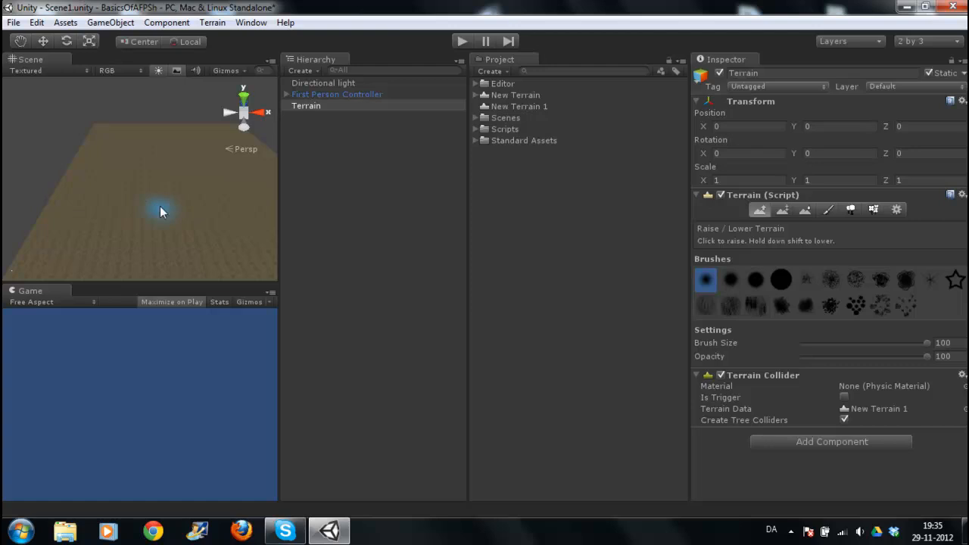
click(855, 305)
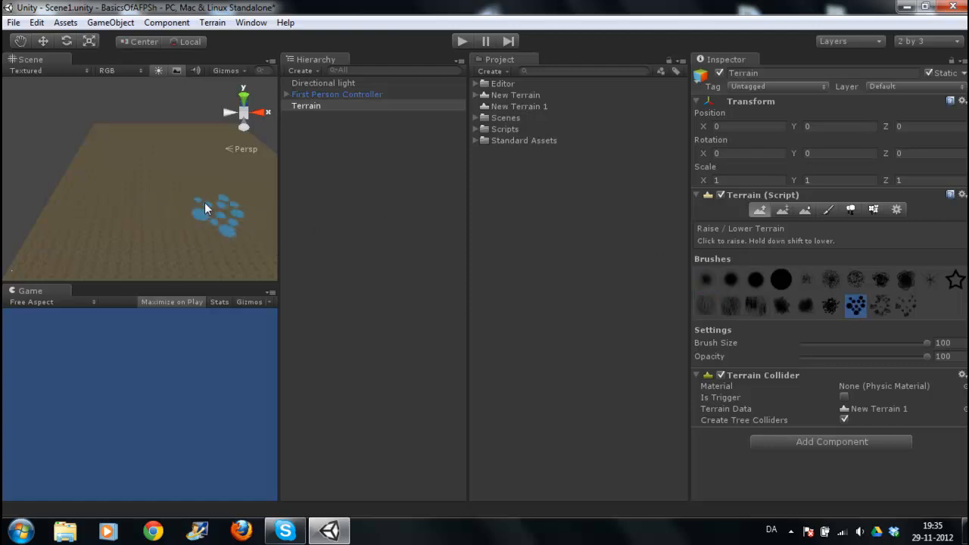
mouse_move(149, 181)
mouse_down()
mouse_move(146, 214)
mouse_move(99, 214)
mouse_move(76, 199)
mouse_move(114, 175)
mouse_move(166, 200)
mouse_move(124, 203)
mouse_move(142, 212)
mouse_move(122, 247)
mouse_move(131, 221)
mouse_move(154, 223)
mouse_move(151, 188)
mouse_move(169, 197)
mouse_move(137, 221)
mouse_move(133, 186)
mouse_move(156, 180)
mouse_move(161, 165)
mouse_move(159, 198)
mouse_move(99, 177)
mouse_move(101, 187)
mouse_move(72, 196)
mouse_move(68, 209)
mouse_move(114, 156)
mouse_up()
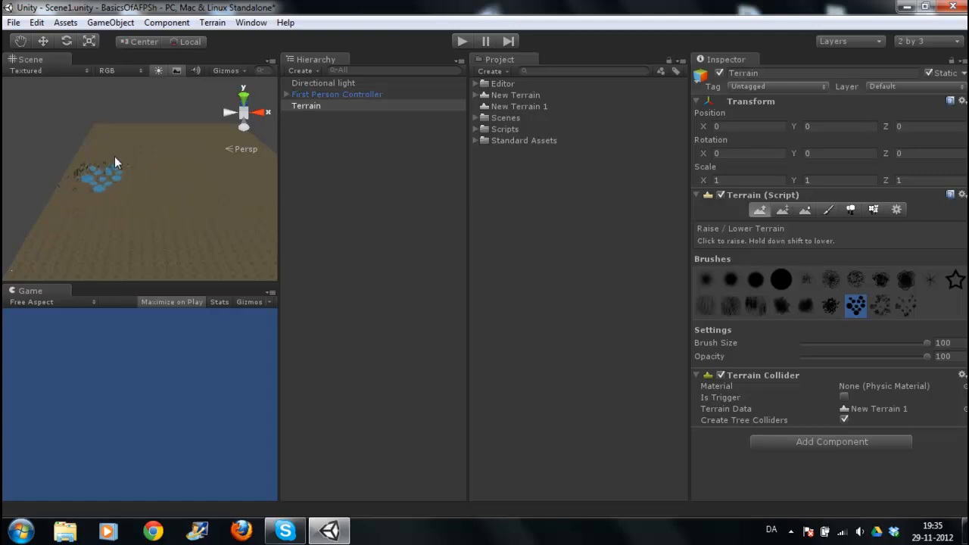
Step: Flatten the left-edge bumps and raise rough hills mid-terrain with the scattered-dots brush at size 100, using opacity 23 in front and 100 behind
shift+drag(81, 184, 96, 169)
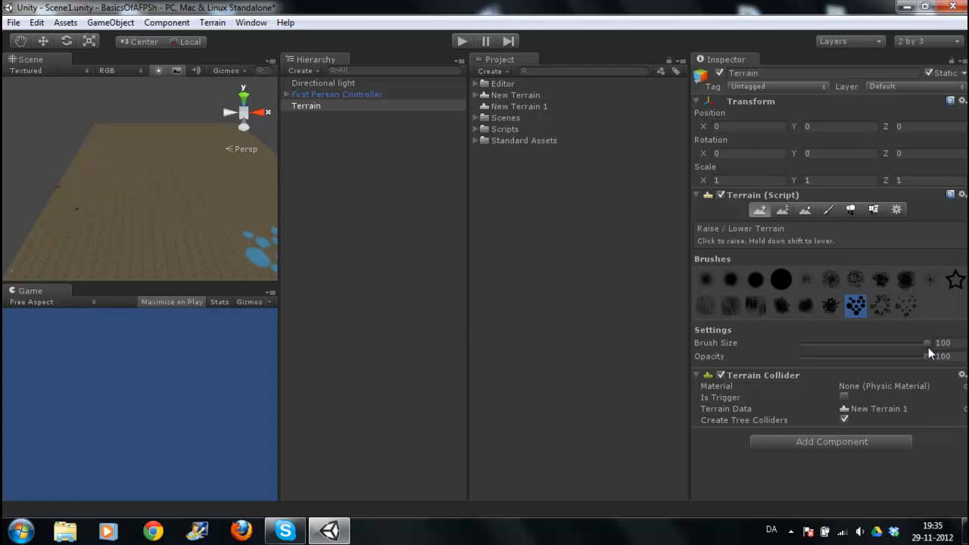
drag(925, 343, 814, 350)
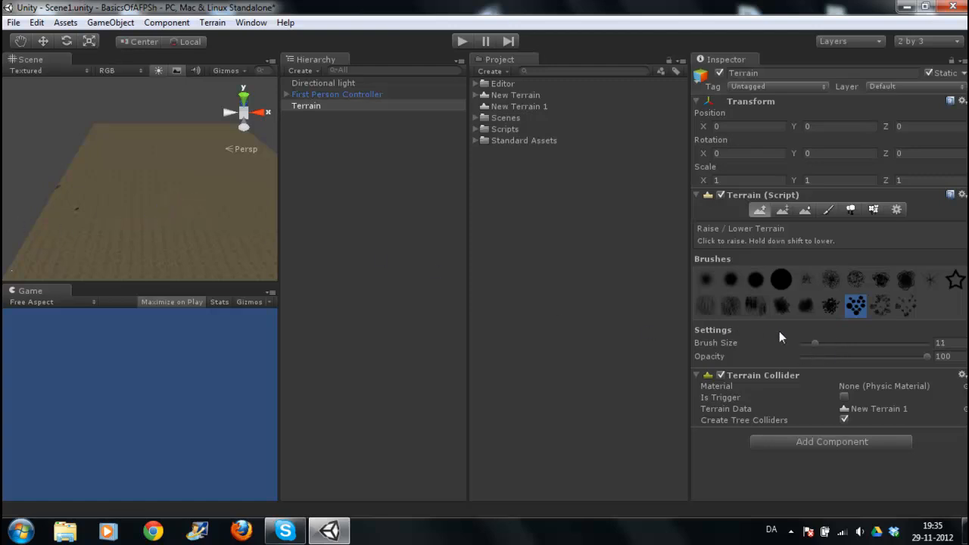
mouse_move(813, 345)
mouse_down()
mouse_move(948, 338)
mouse_move(830, 358)
mouse_up()
mouse_move(125, 197)
mouse_down()
mouse_move(151, 187)
mouse_move(108, 206)
mouse_move(172, 219)
mouse_move(139, 242)
mouse_move(94, 214)
mouse_move(121, 212)
mouse_up()
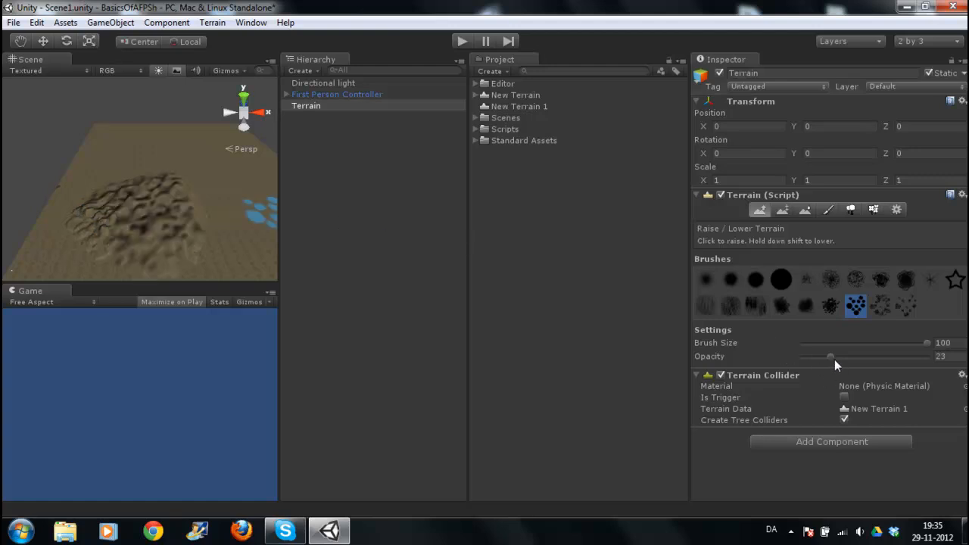
drag(829, 356, 923, 362)
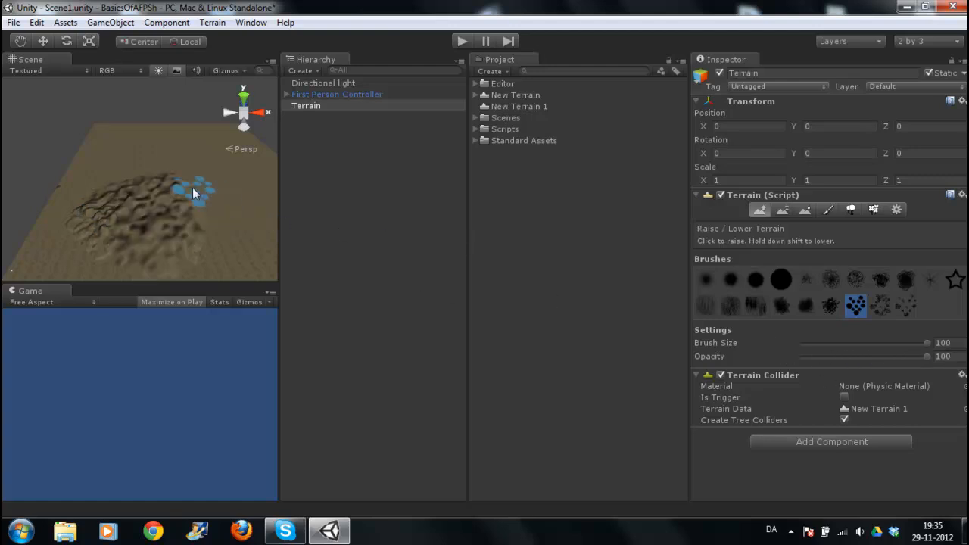
mouse_move(189, 149)
mouse_down()
mouse_move(166, 178)
mouse_move(144, 160)
mouse_move(107, 191)
mouse_move(185, 159)
mouse_move(158, 171)
mouse_up()
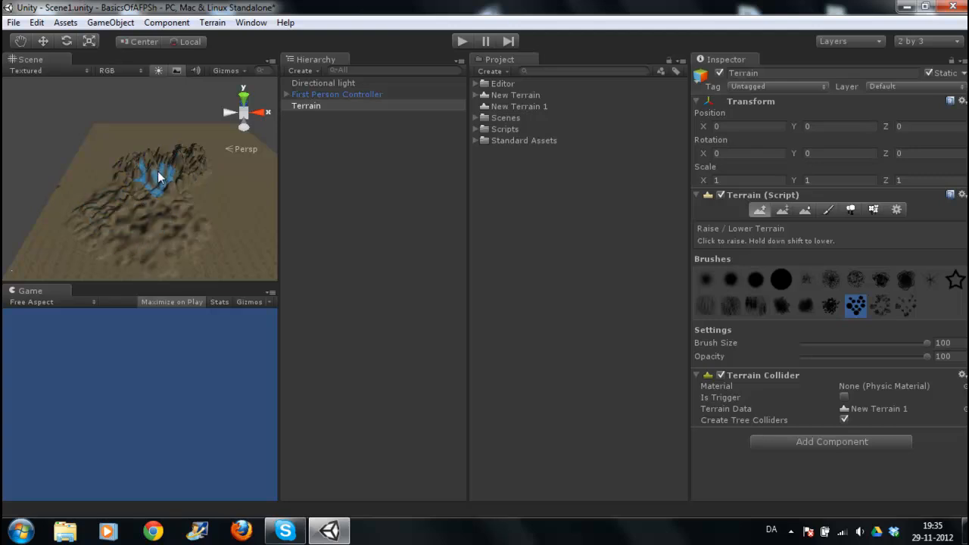
Step: Smooth the rough hills using Smooth Height with the large solid round brush at size 100 and opacity 100
click(805, 209)
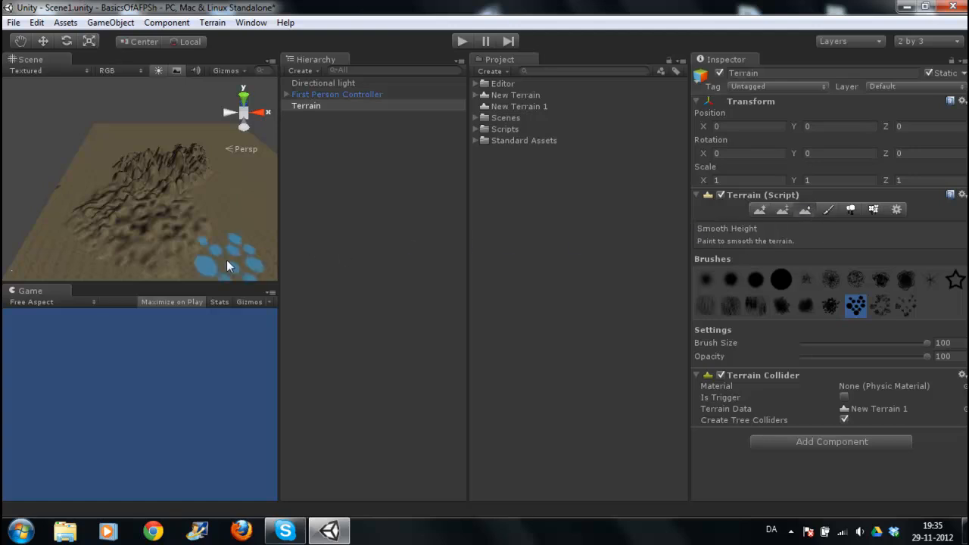
click(780, 281)
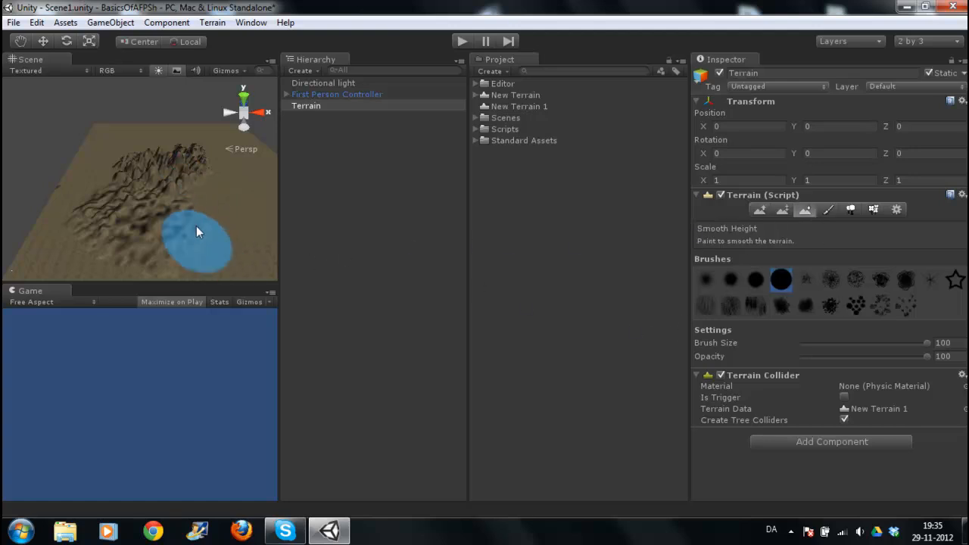
mouse_move(165, 174)
mouse_down()
mouse_move(186, 173)
mouse_move(161, 161)
mouse_move(183, 160)
mouse_move(121, 162)
mouse_move(162, 155)
mouse_move(190, 174)
mouse_move(193, 149)
mouse_move(136, 171)
mouse_move(184, 159)
mouse_move(137, 163)
mouse_move(146, 187)
mouse_move(126, 232)
mouse_move(199, 246)
mouse_up()
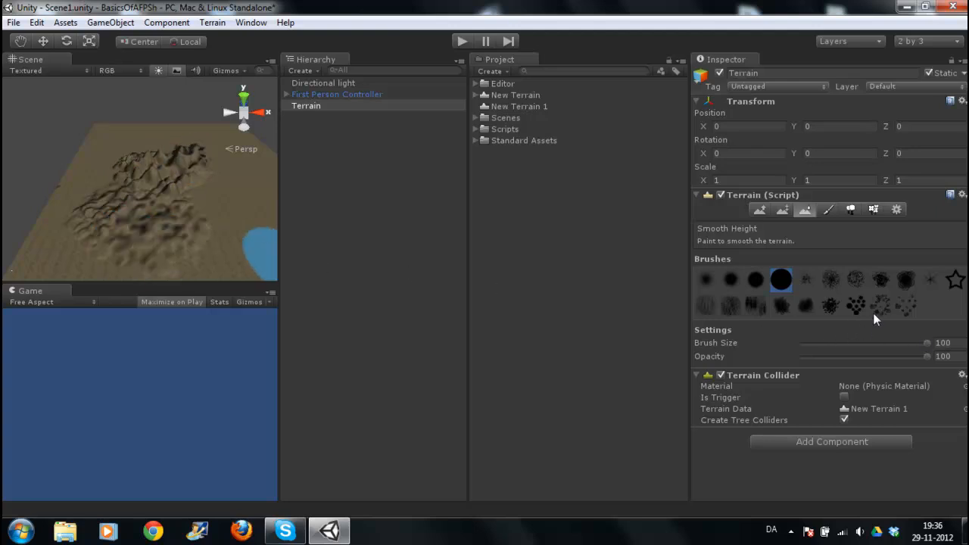
Step: Lower the hills back to flat ground using Raise / Lower Terrain with the solid round brush
click(782, 209)
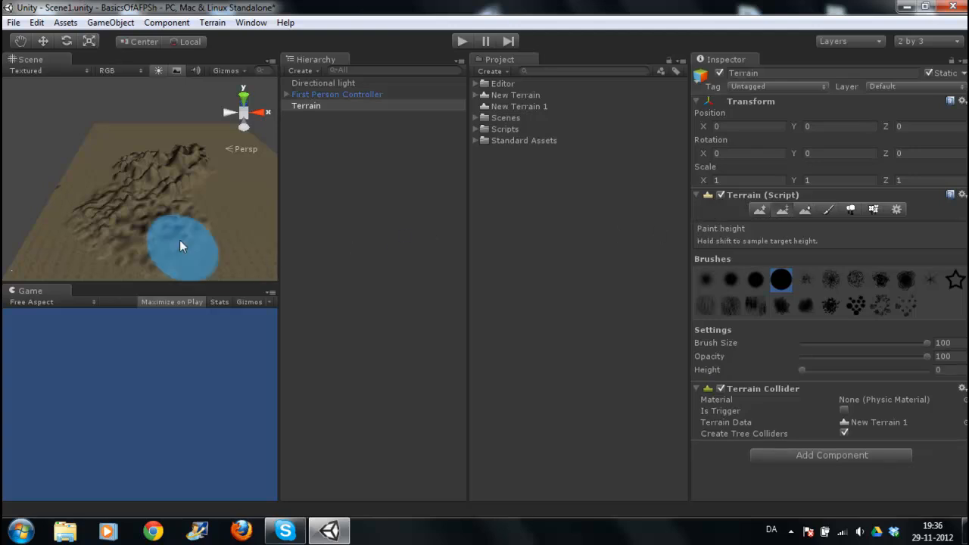
click(761, 209)
mouse_move(135, 232)
mouse_down()
mouse_move(176, 223)
mouse_move(135, 260)
mouse_move(89, 206)
mouse_move(106, 214)
mouse_move(187, 166)
mouse_move(140, 168)
mouse_up()
mouse_move(174, 189)
shift+mouse_down()
mouse_move(187, 203)
mouse_move(204, 160)
mouse_move(197, 178)
mouse_move(106, 169)
mouse_move(182, 151)
shift+mouse_up()
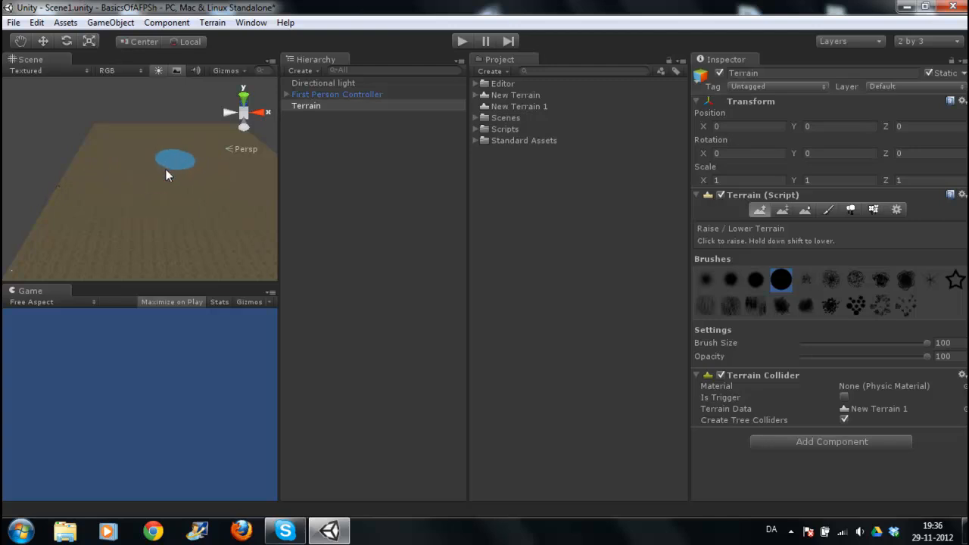
click(169, 166)
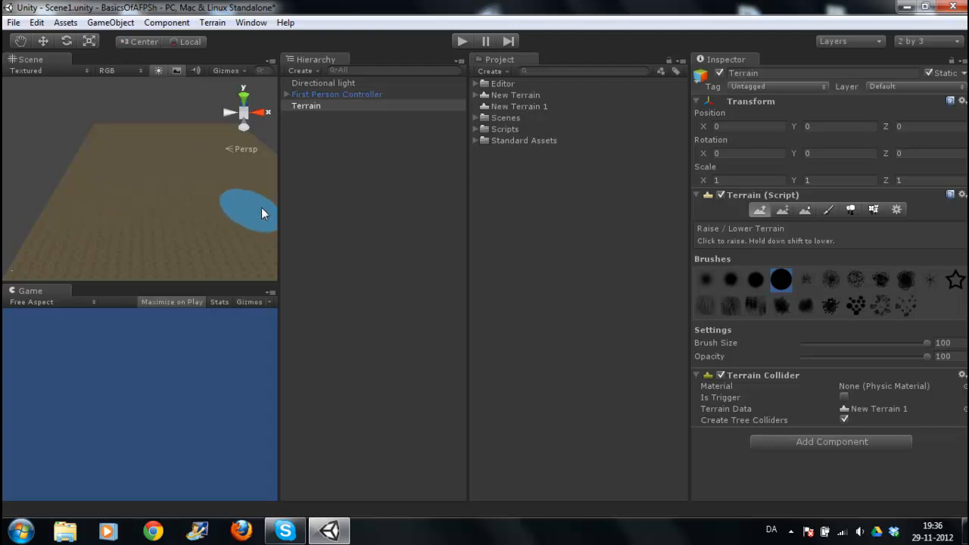
Step: Build a flat-topped plateau in the near part of the terrain using Paint Height at height 150 with the solid round brush
mouse_move(168, 252)
middle_down()
mouse_move(99, 219)
mouse_move(134, 235)
mouse_move(146, 229)
middle_up()
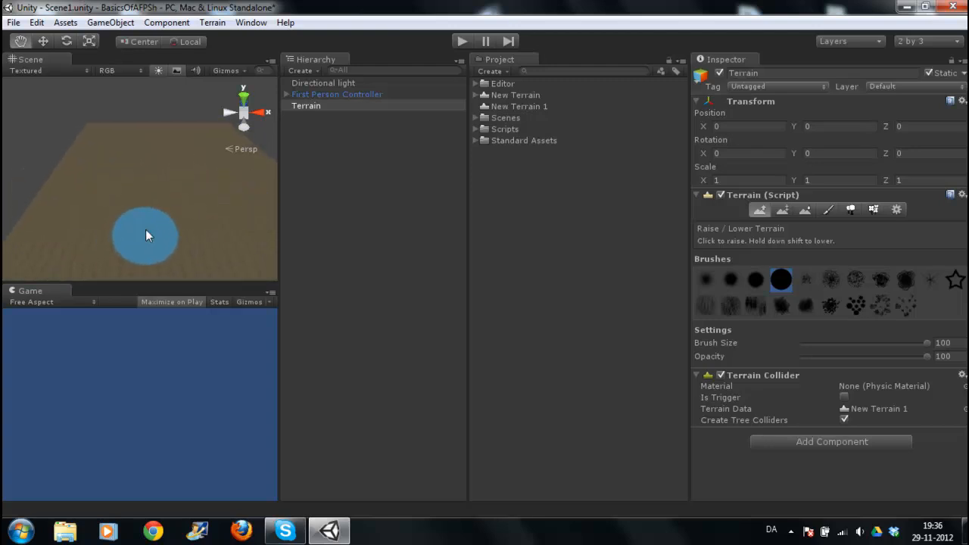
click(782, 210)
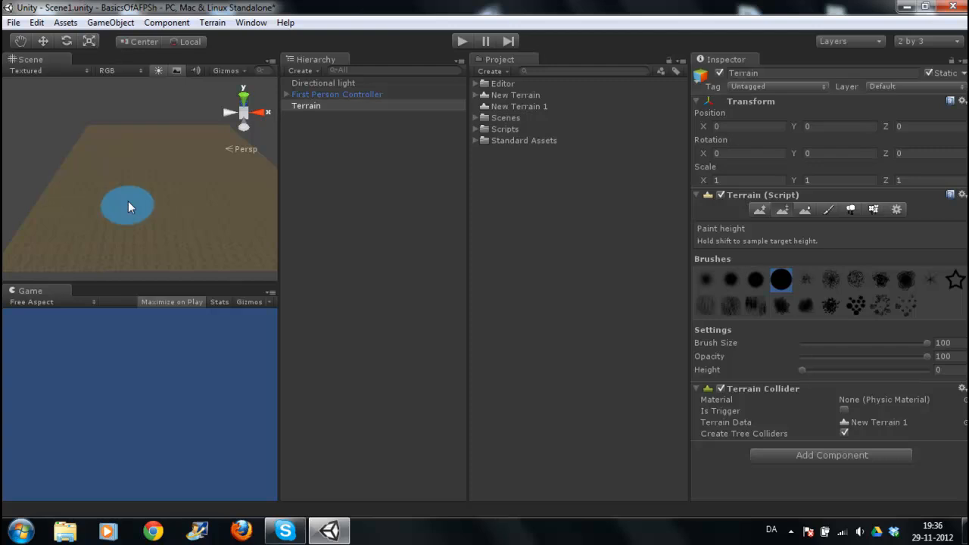
drag(802, 370, 834, 369)
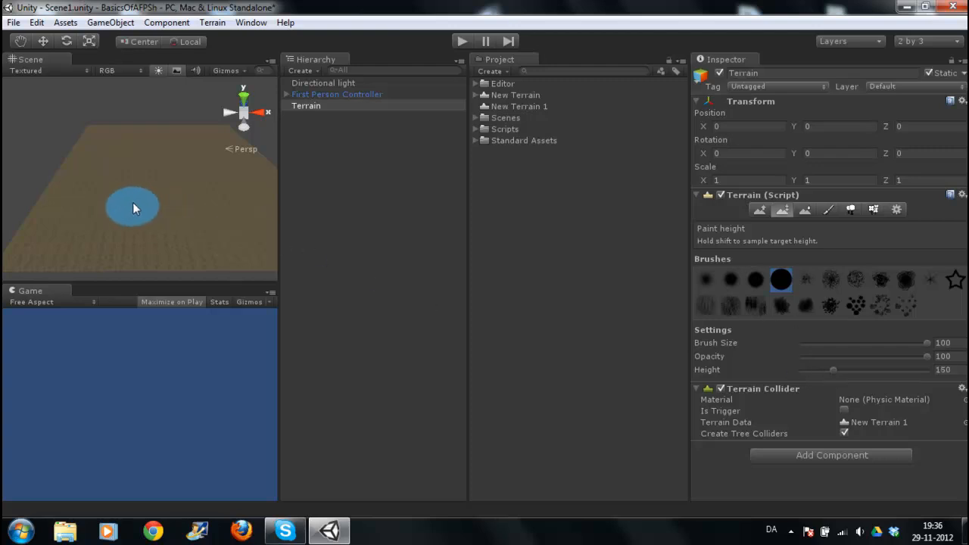
mouse_move(132, 204)
mouse_down()
mouse_move(130, 197)
mouse_move(127, 210)
mouse_move(151, 200)
mouse_move(121, 189)
mouse_move(150, 202)
mouse_up()
middle_drag(152, 204, 180, 274)
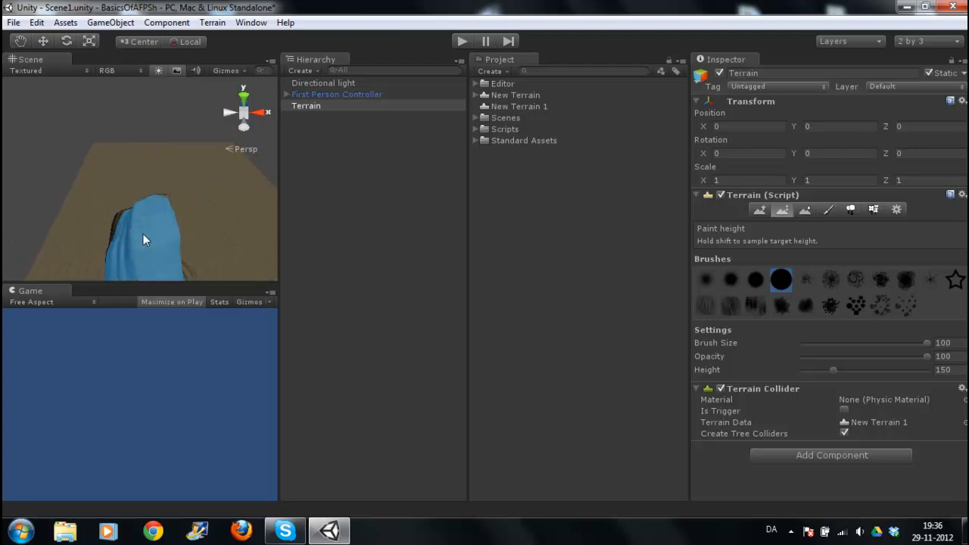
mouse_move(144, 236)
mouse_down()
mouse_move(127, 213)
mouse_move(110, 215)
mouse_move(124, 170)
mouse_move(121, 194)
mouse_move(153, 189)
mouse_move(138, 206)
mouse_up()
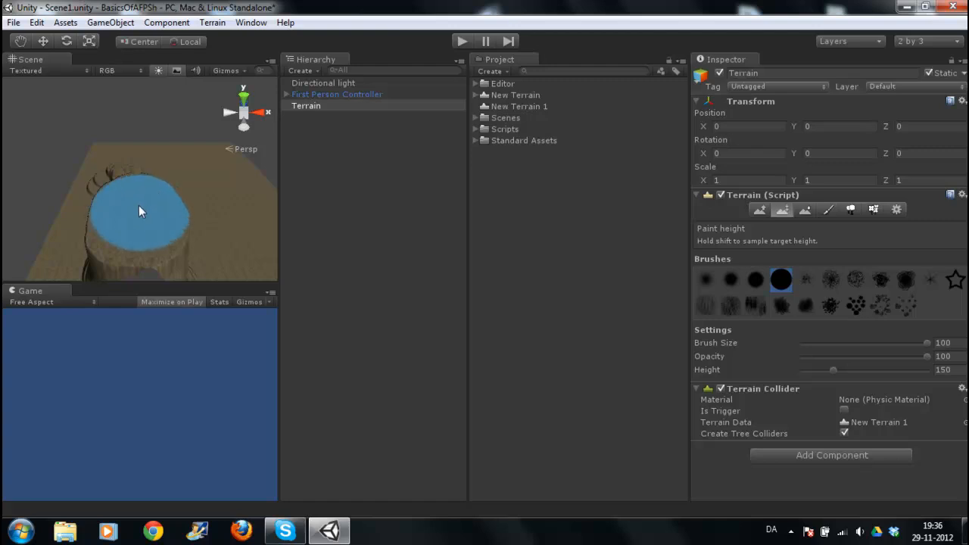
middle_drag(118, 260, 149, 211)
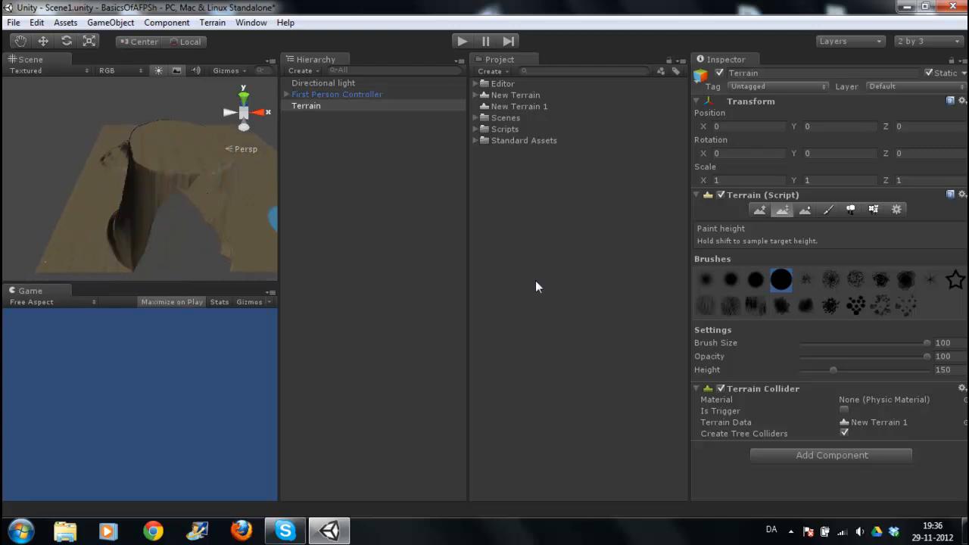
Step: Raise part of the plateau to height 245, reset the paint height to 0, and sample a target height from the plateau's side
drag(834, 369, 853, 370)
click(155, 146)
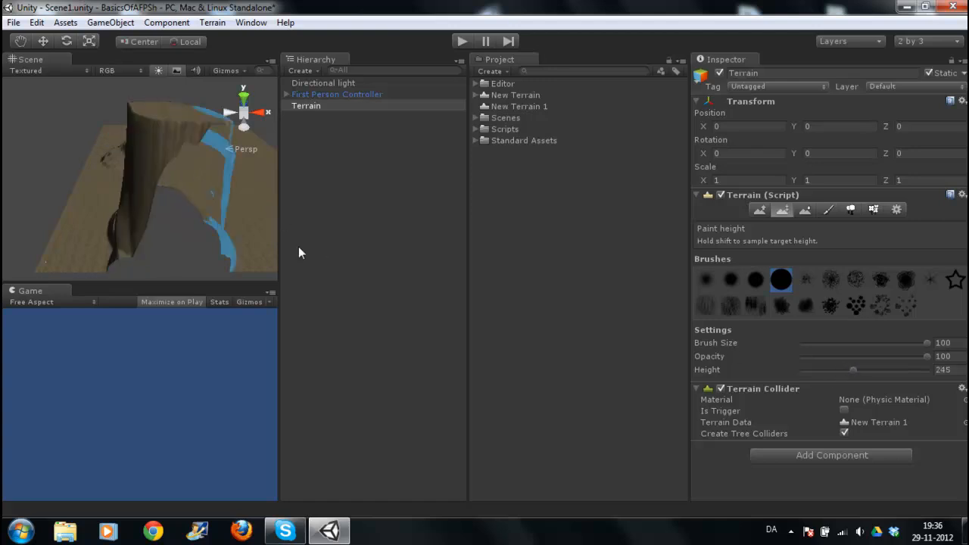
drag(855, 369, 741, 362)
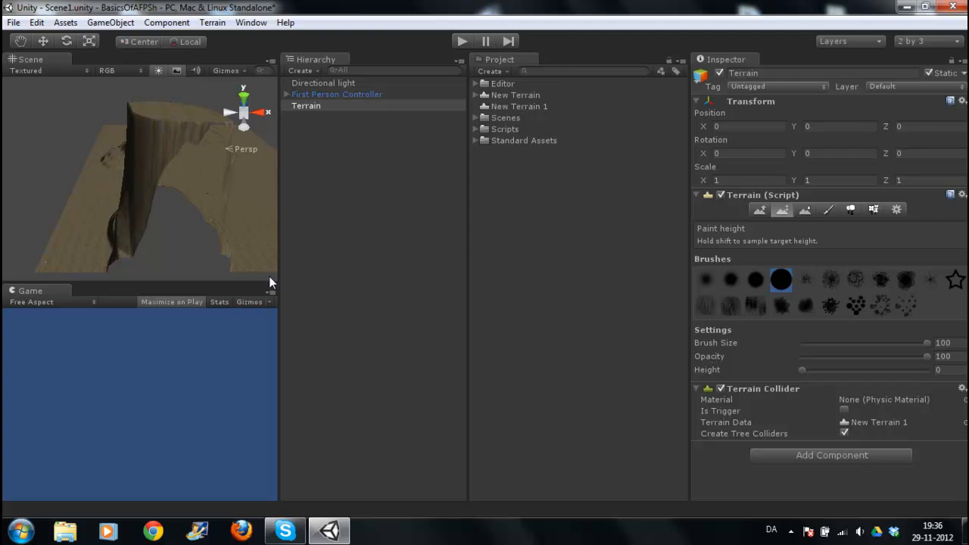
shift+click(144, 176)
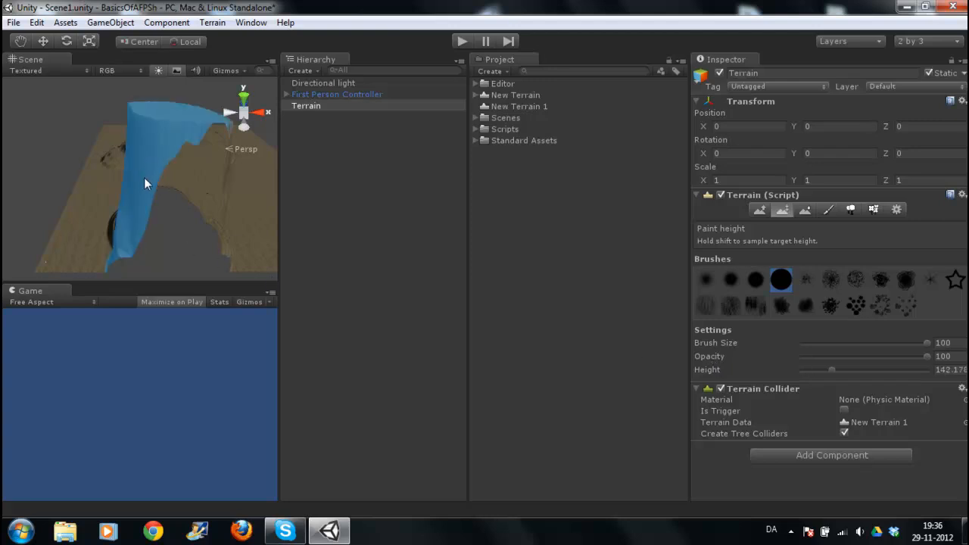
Step: Flatten the whole terrain heightmap to height 0
click(212, 23)
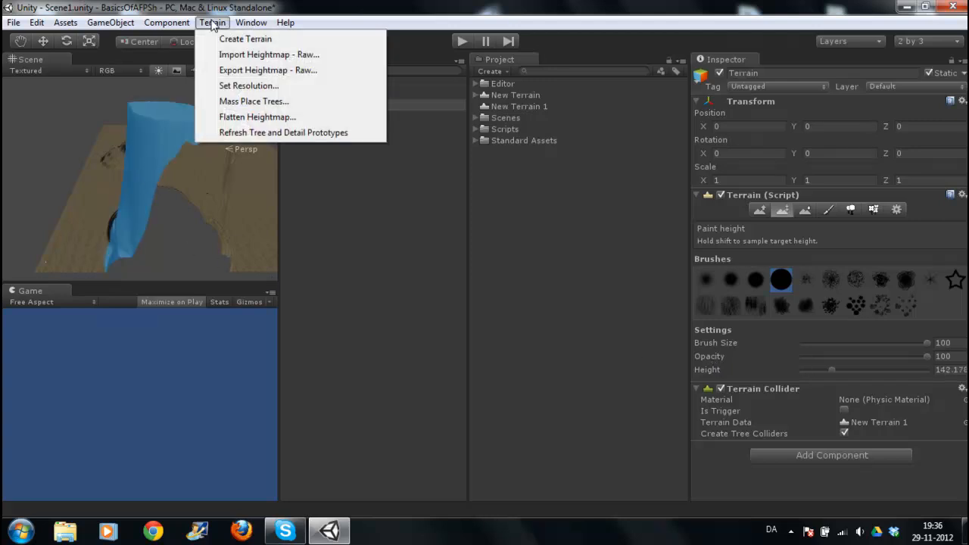
click(235, 118)
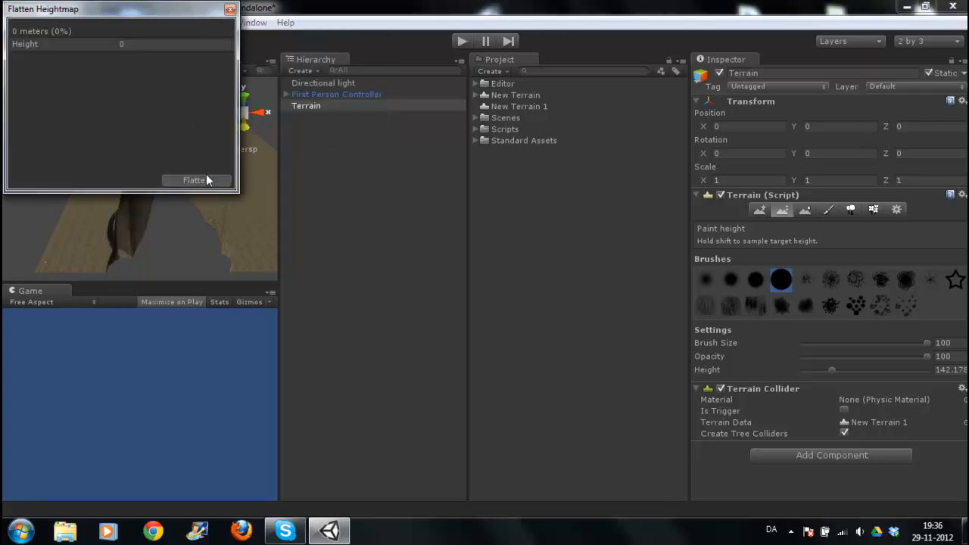
click(204, 181)
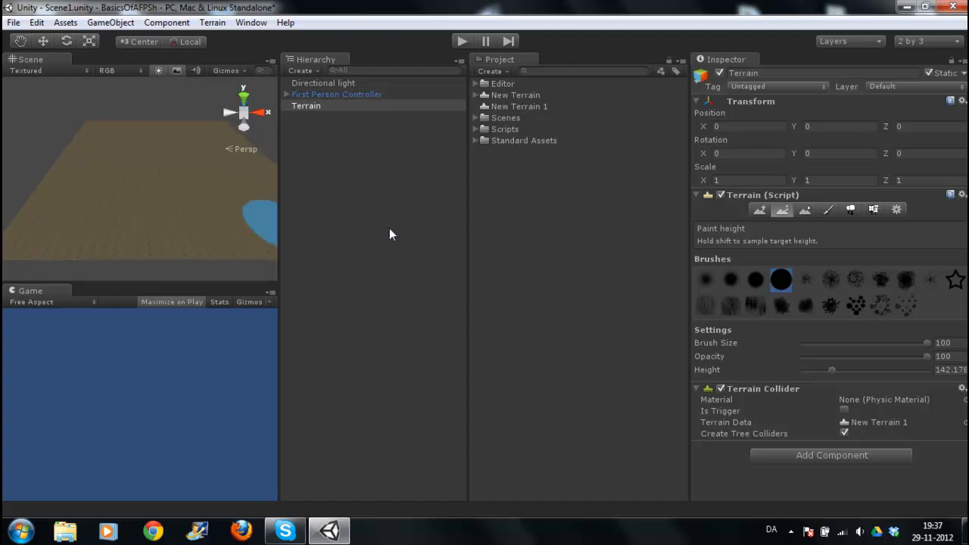
Step: Add the Grass2 texture as a grass detail for the terrain's Paint Details tool, keeping the default size and colour settings
click(874, 210)
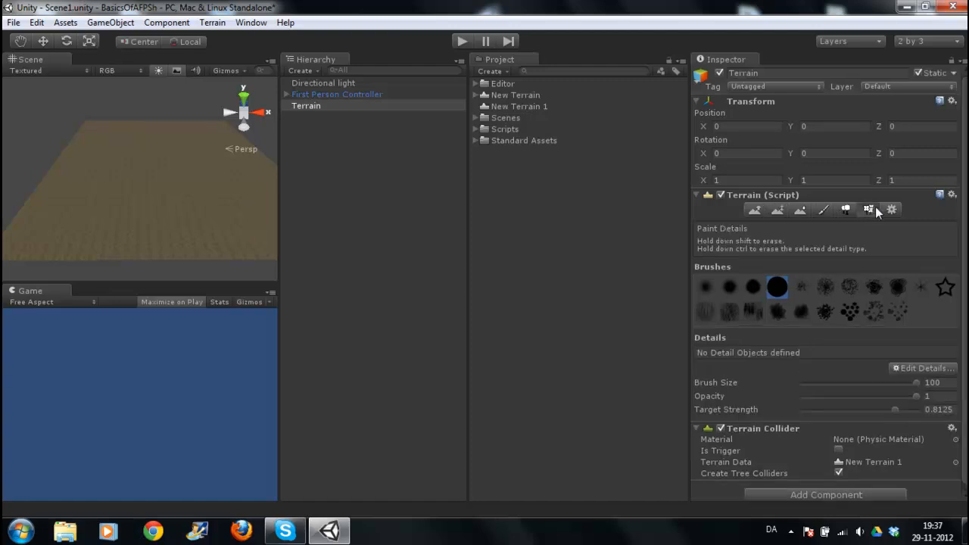
click(927, 369)
click(911, 373)
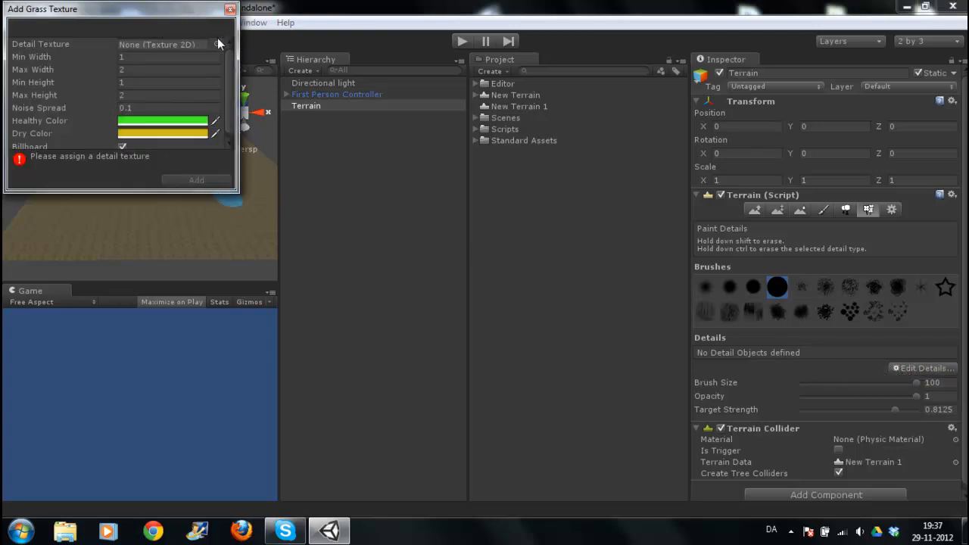
click(217, 44)
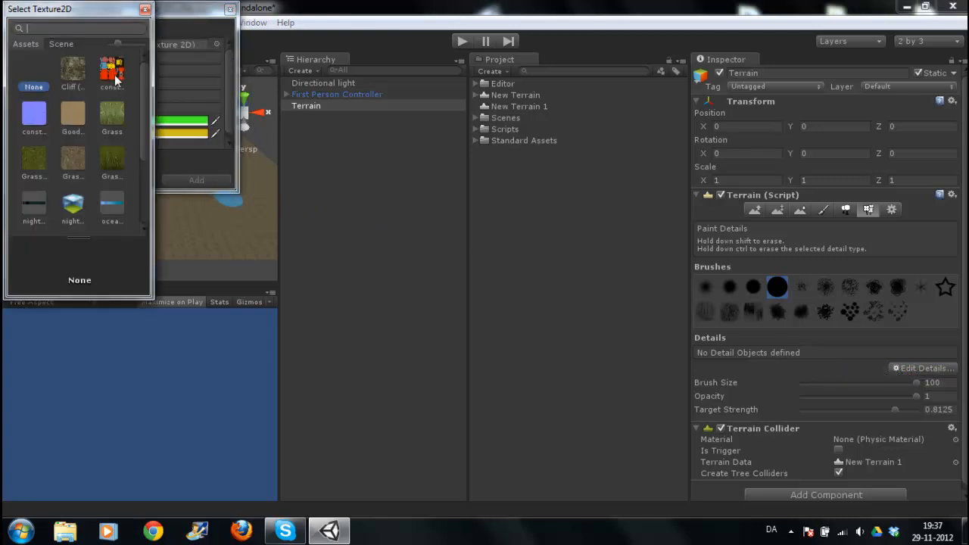
text(grass)
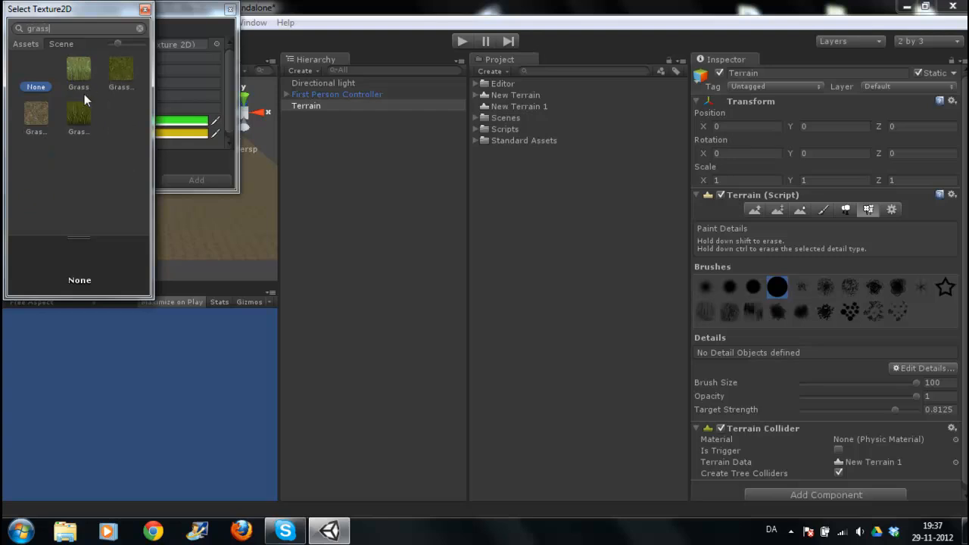
click(80, 113)
double_click(79, 115)
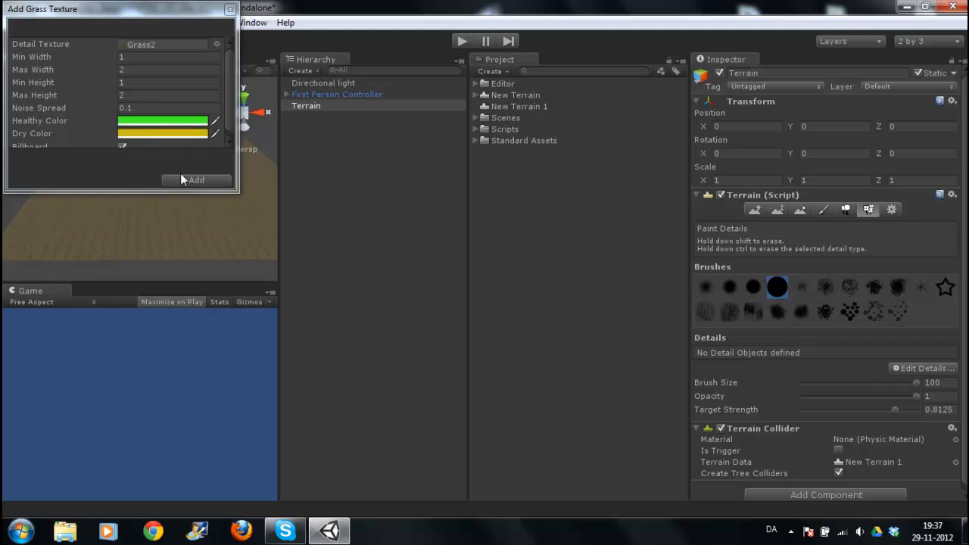
click(199, 181)
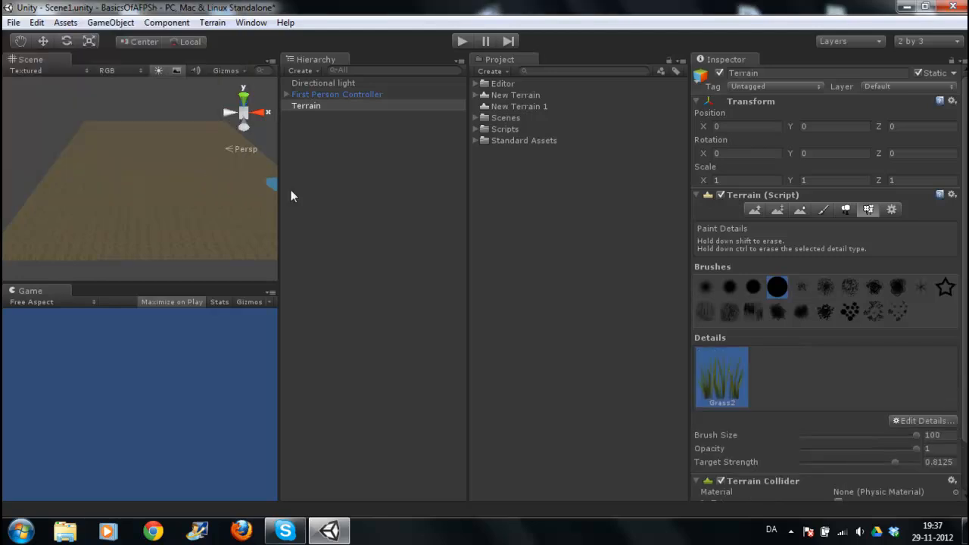
Step: Play the scene and walk the first-person controller forward into the grass and back to check how it looks
mouse_move(32, 206)
middle_down()
mouse_move(158, 187)
mouse_move(126, 186)
middle_up()
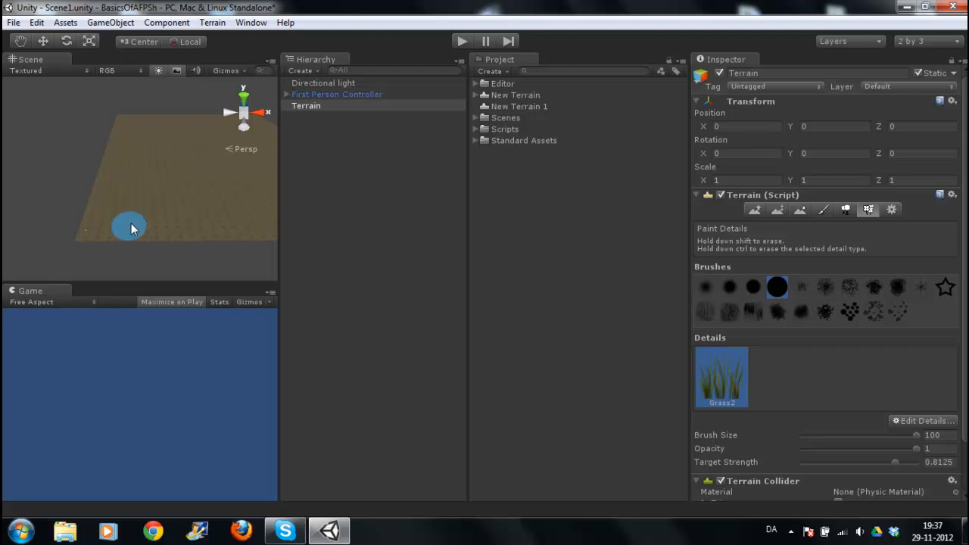
click(461, 40)
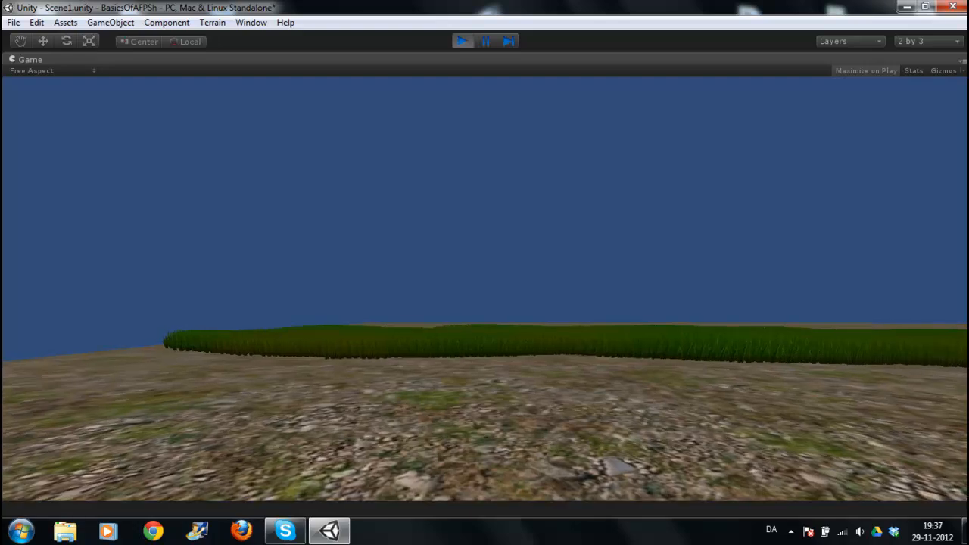
key(w)
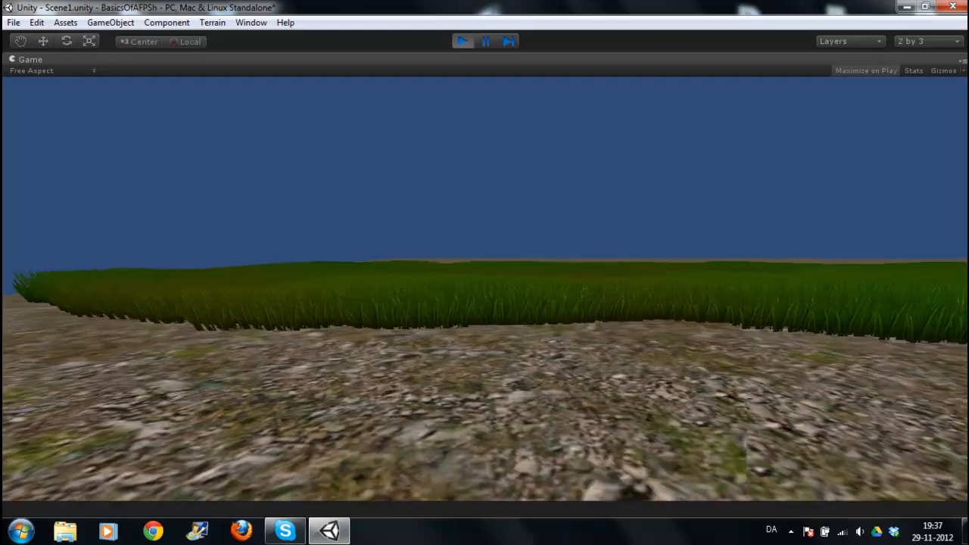
key(w)
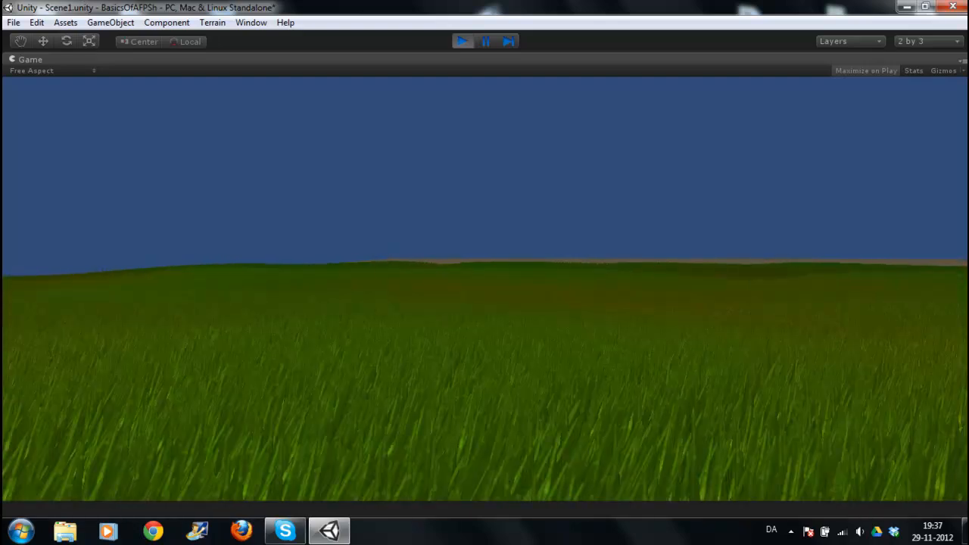
key(w)
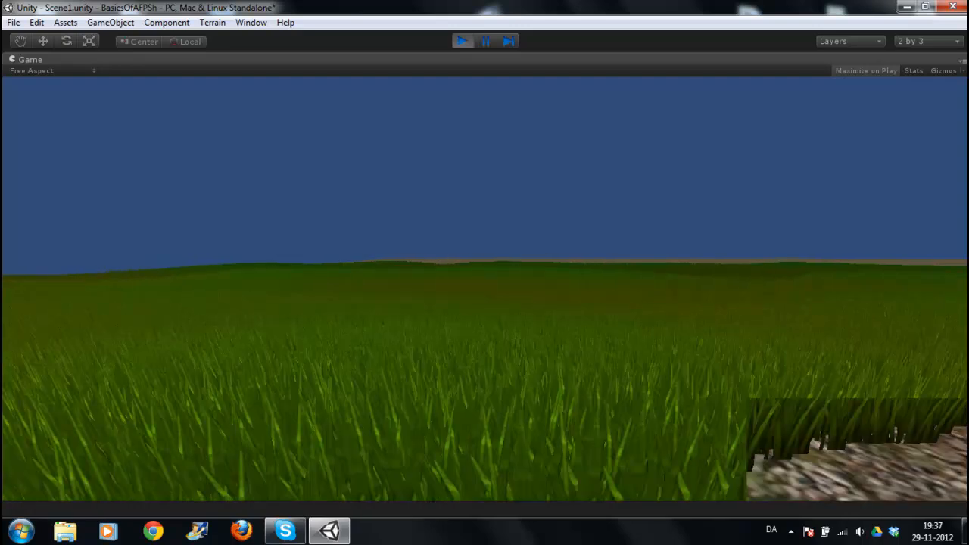
key(s)
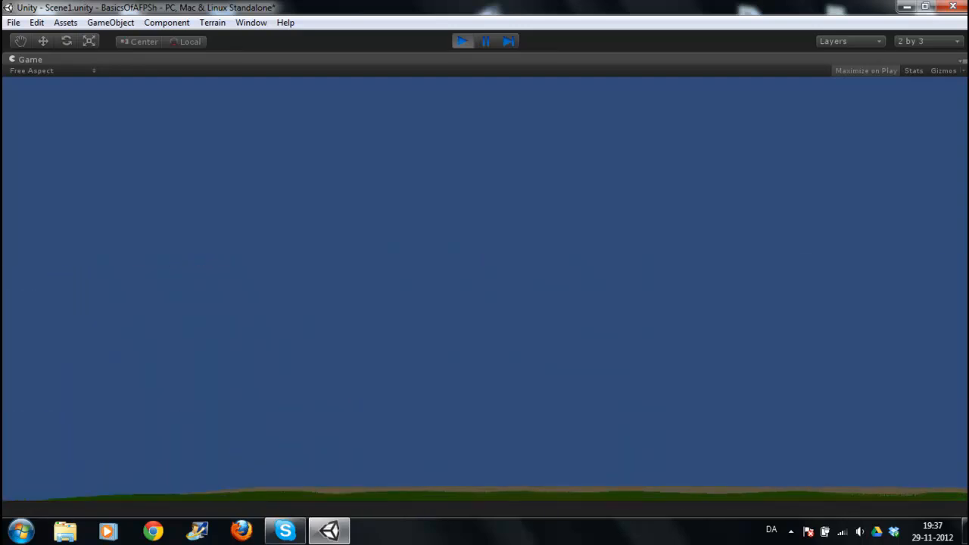
Step: Stop the play test and add the Palm prefab as a tree type for the terrain's Place Trees tool
click(461, 42)
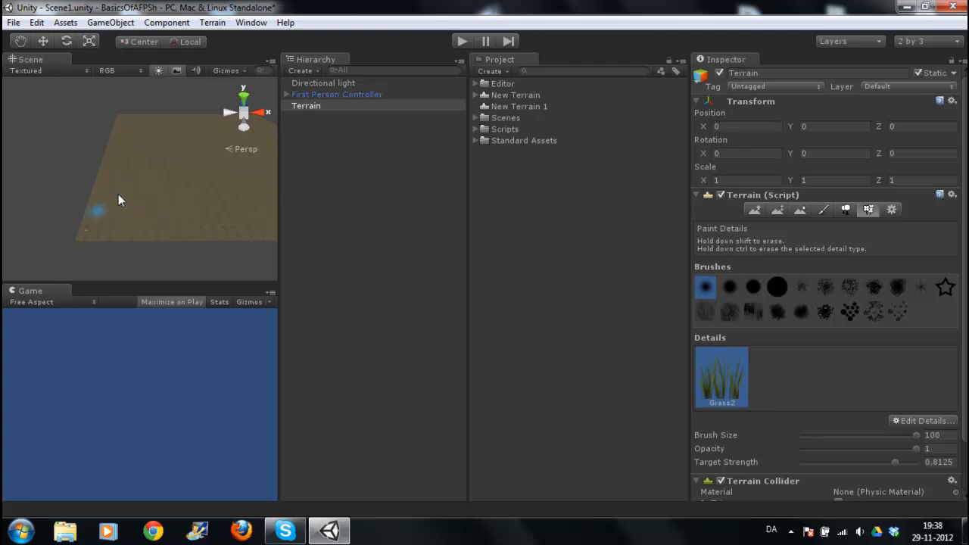
middle_drag(166, 215, 83, 250)
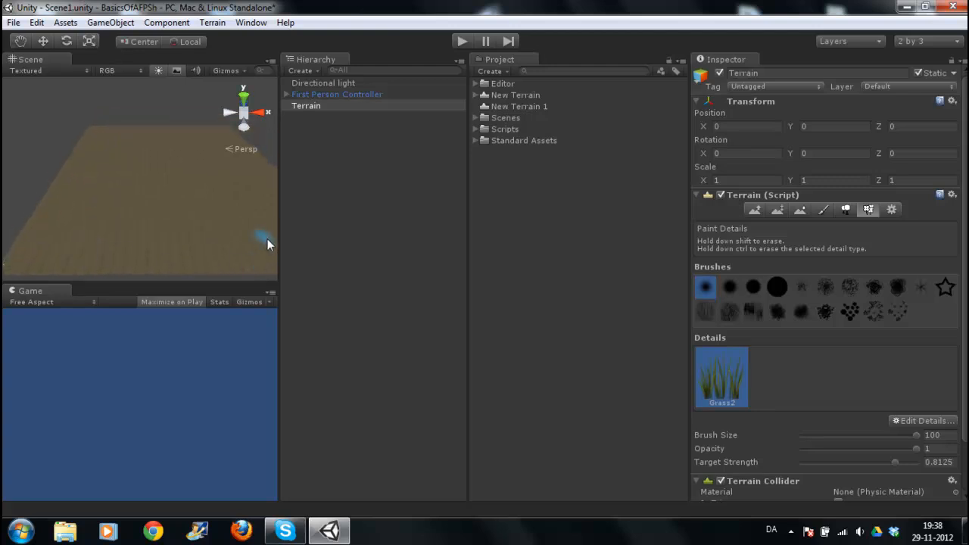
click(846, 210)
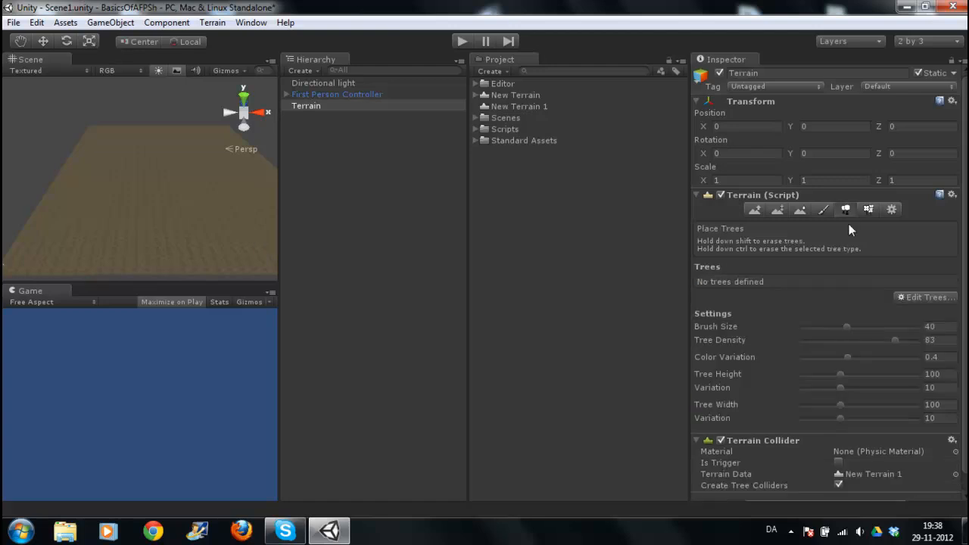
click(911, 296)
click(901, 301)
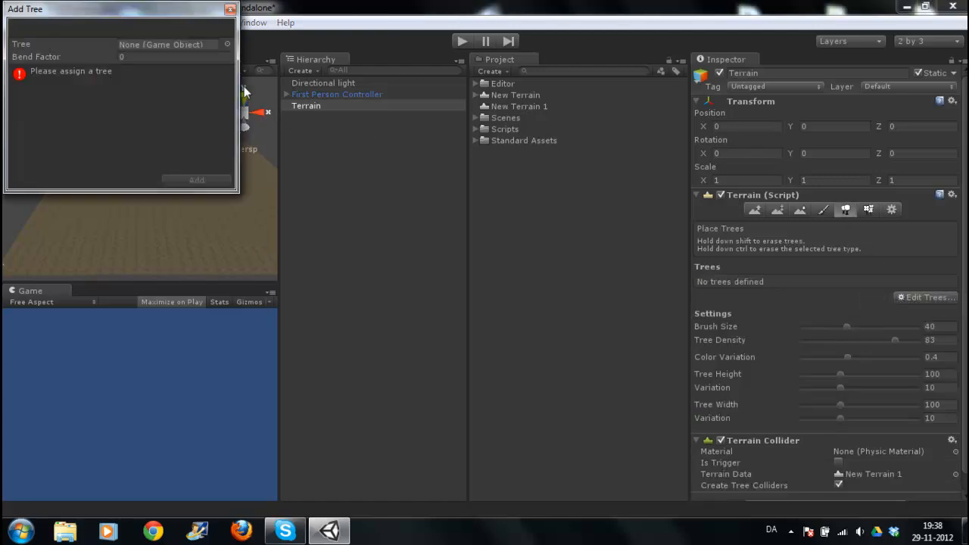
click(226, 44)
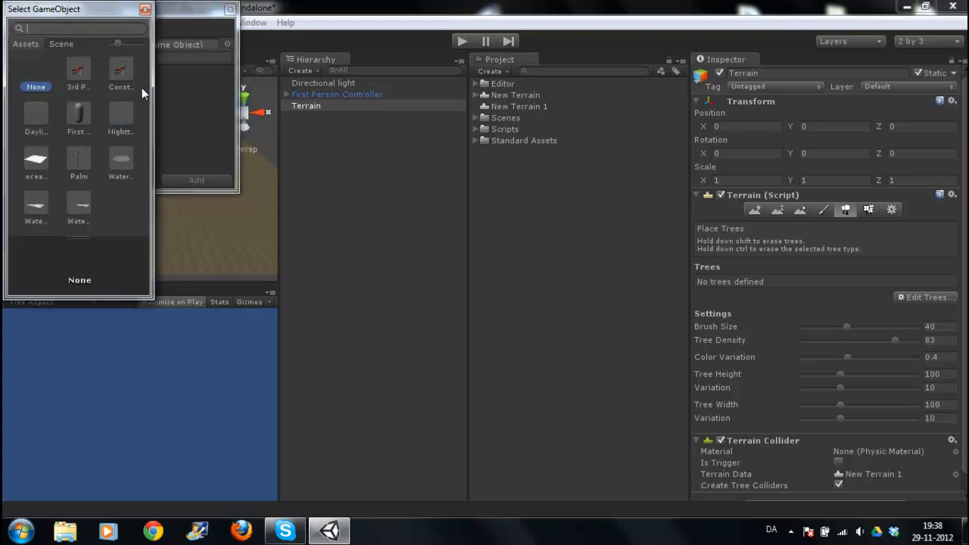
double_click(77, 153)
click(193, 179)
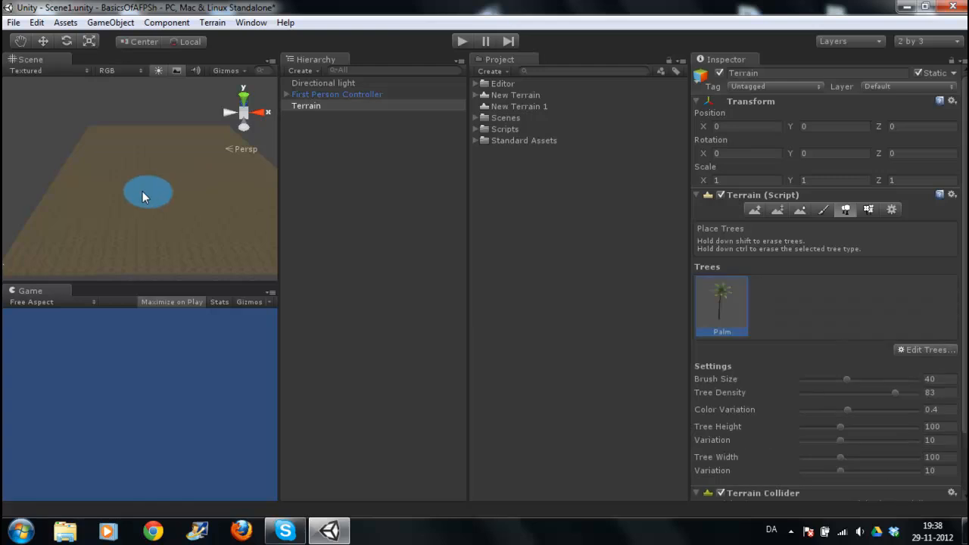
Step: Paint clusters of palms over the terrain with the default tree brush settings, and erase them all again
scroll(106, 197, down, 2)
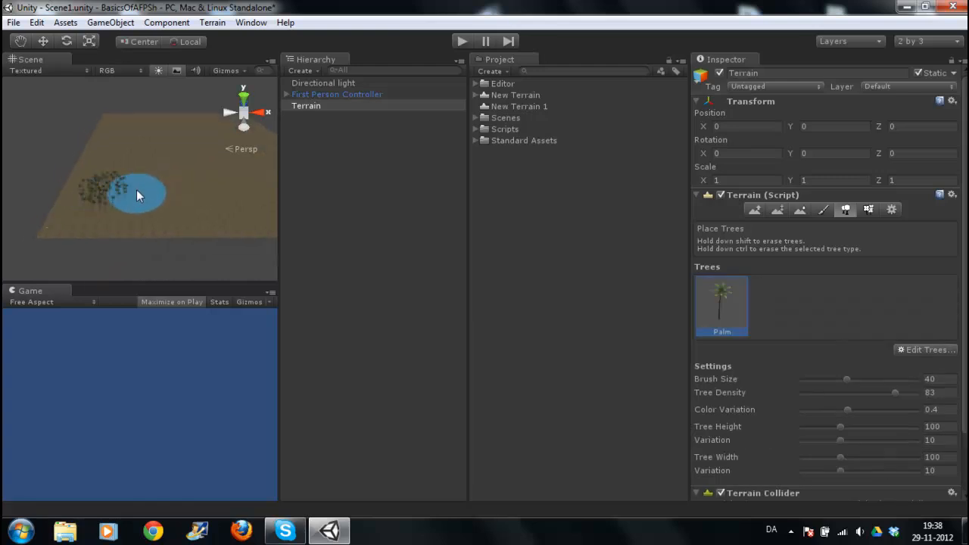
mouse_move(136, 195)
mouse_down()
mouse_move(97, 208)
mouse_move(129, 168)
mouse_up()
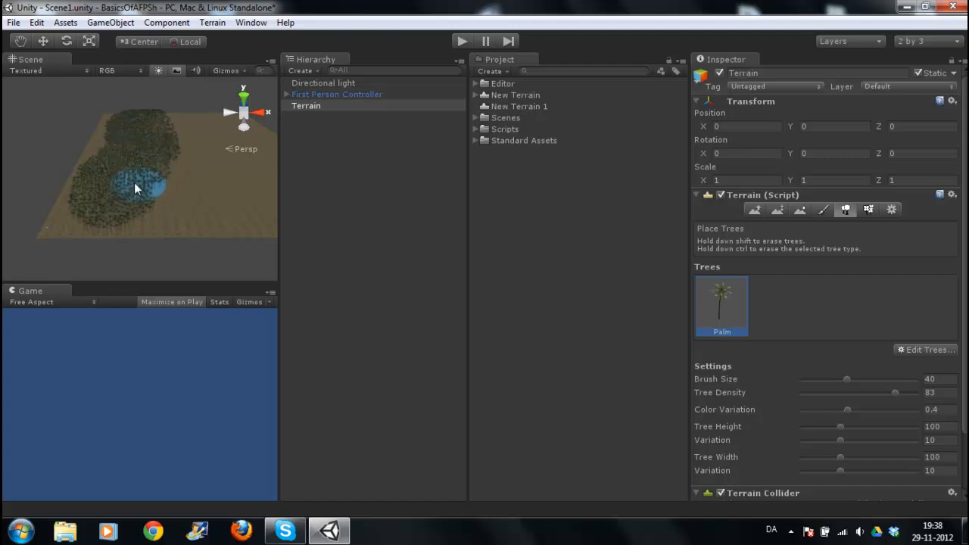
mouse_move(134, 182)
mouse_down()
mouse_move(162, 196)
mouse_move(98, 194)
mouse_move(183, 186)
mouse_move(110, 210)
mouse_move(162, 224)
mouse_move(82, 223)
mouse_move(184, 166)
mouse_move(123, 177)
mouse_move(185, 168)
mouse_move(136, 155)
mouse_move(136, 129)
mouse_move(162, 127)
mouse_move(144, 127)
mouse_up()
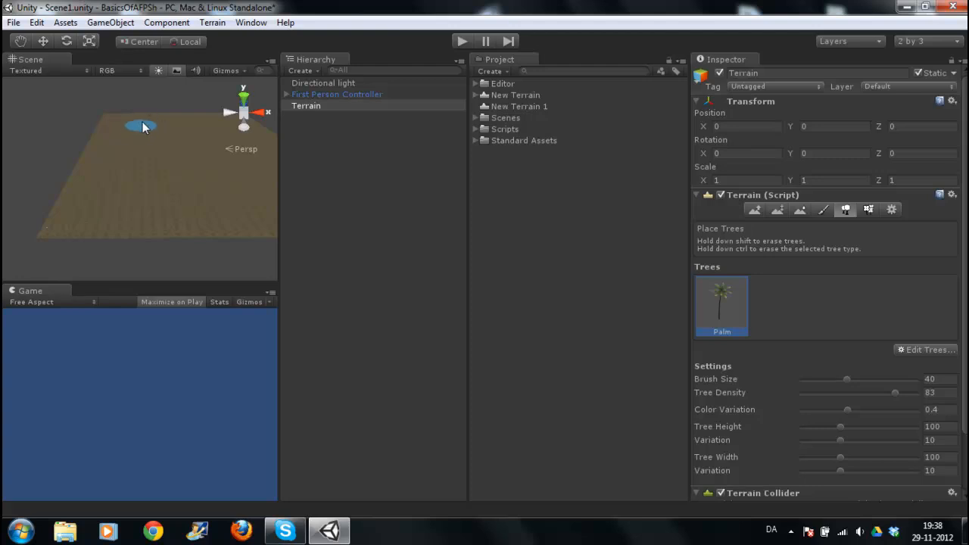
click(154, 153)
shift+drag(157, 157, 141, 150)
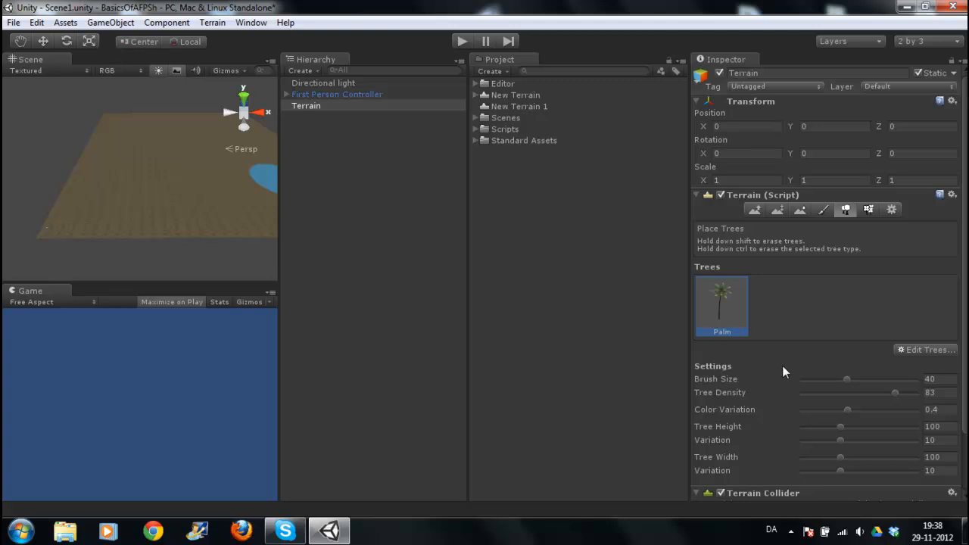
Step: Reduce the tree brush size to 24.6, lower the tree density, and paint a patch of palms on the terrain
drag(845, 379, 828, 380)
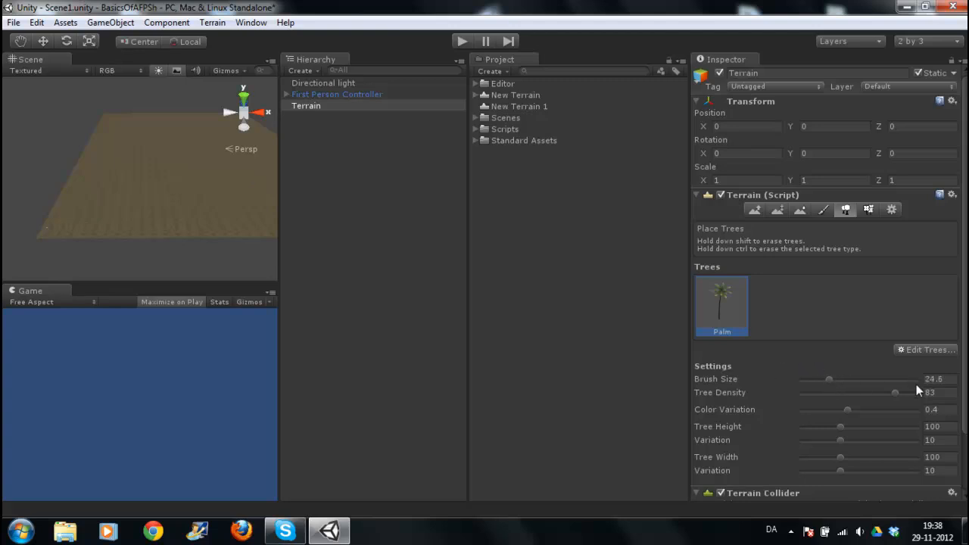
drag(897, 393, 829, 403)
mouse_move(162, 190)
mouse_down()
mouse_move(129, 199)
mouse_move(173, 203)
mouse_move(162, 162)
mouse_move(109, 153)
mouse_move(138, 148)
mouse_up()
Step: Raise the tree density to 100, paint palms across the terrain, and erase all the trees
drag(820, 392, 901, 393)
mouse_move(225, 200)
mouse_down()
mouse_move(157, 202)
mouse_move(161, 182)
mouse_move(212, 210)
mouse_move(186, 213)
mouse_move(243, 218)
mouse_move(181, 156)
mouse_move(169, 200)
mouse_move(129, 143)
mouse_up()
mouse_move(178, 170)
shift+mouse_down()
mouse_move(166, 229)
mouse_move(209, 163)
shift+mouse_up()
mouse_move(127, 213)
shift+mouse_down()
mouse_move(106, 160)
mouse_move(114, 144)
shift+mouse_up()
mouse_move(151, 168)
middle_down()
mouse_move(73, 188)
mouse_move(162, 183)
middle_up()
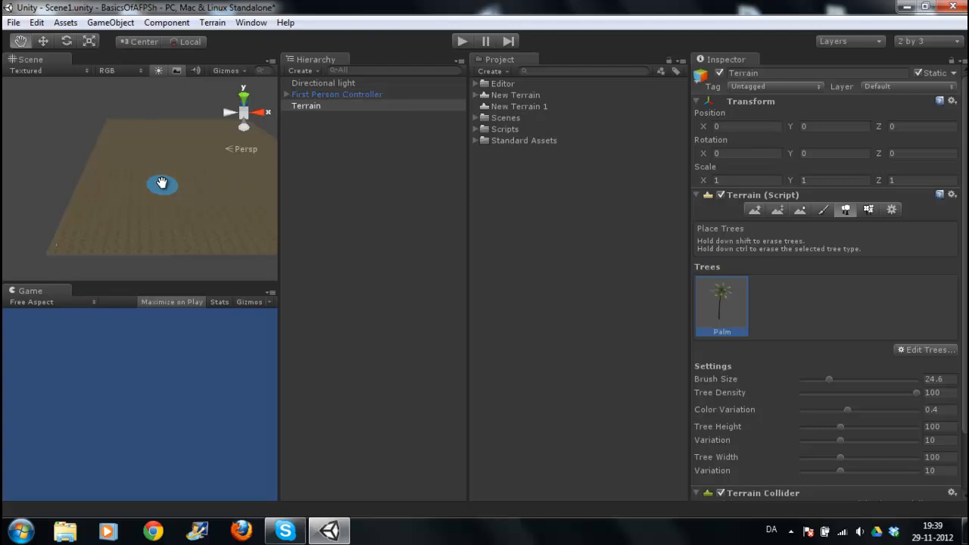
Step: Open the scene's render settings and switch fog on and back off to preview its effect
click(37, 23)
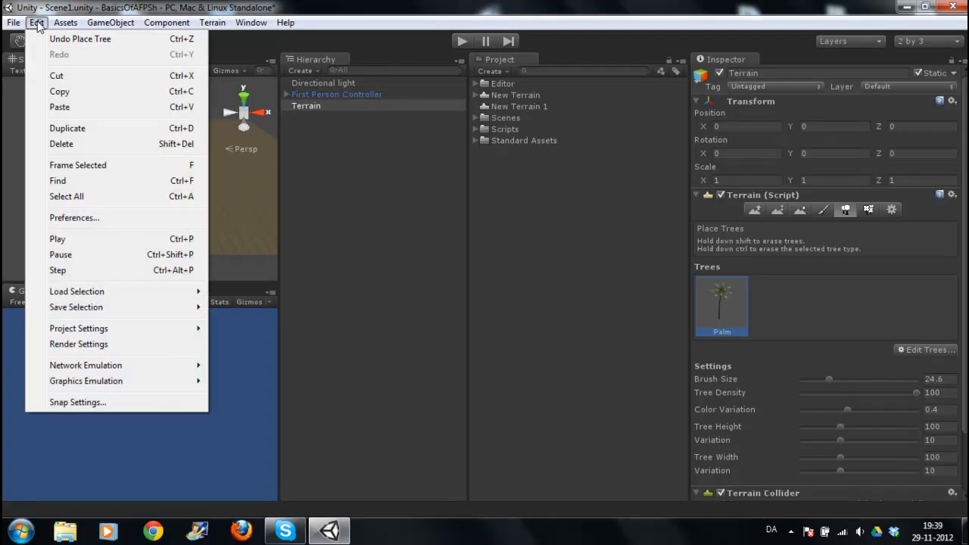
click(86, 345)
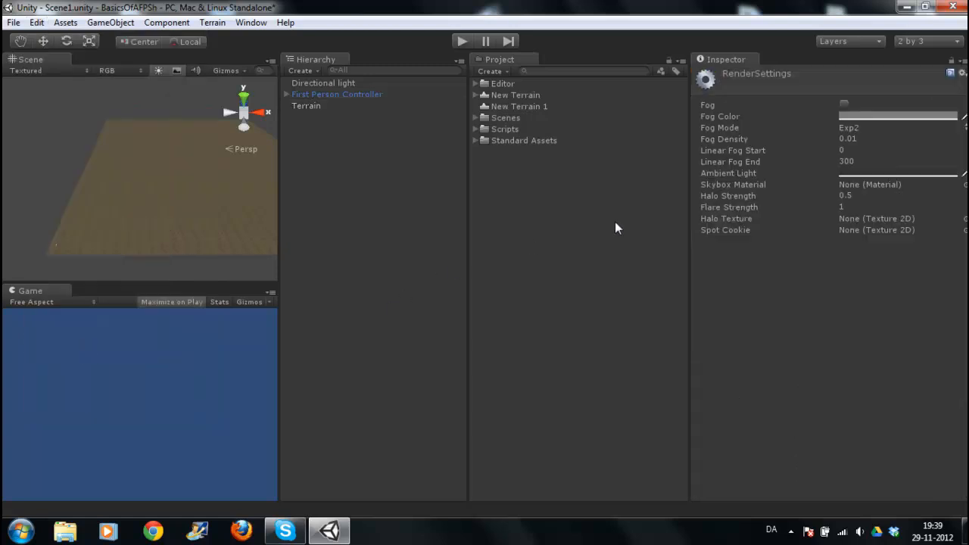
click(844, 104)
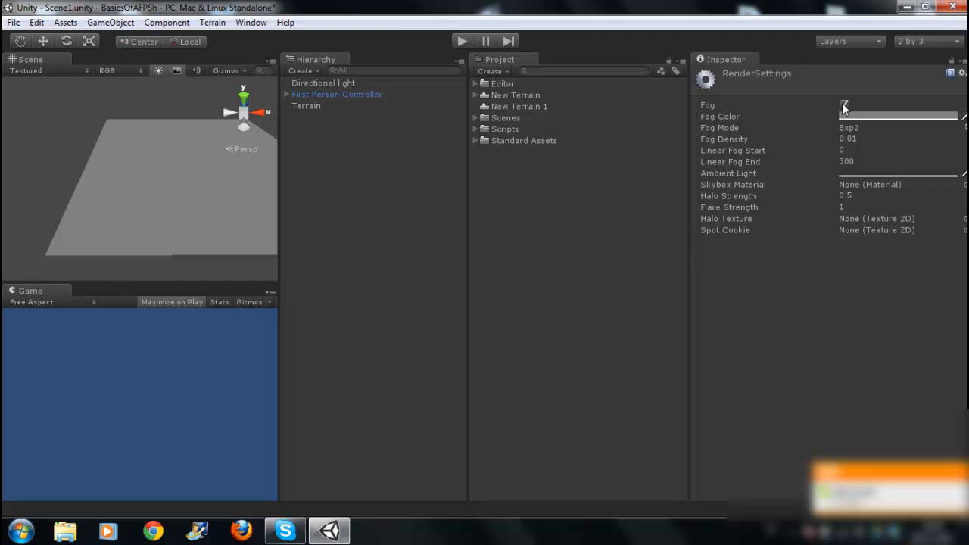
click(844, 105)
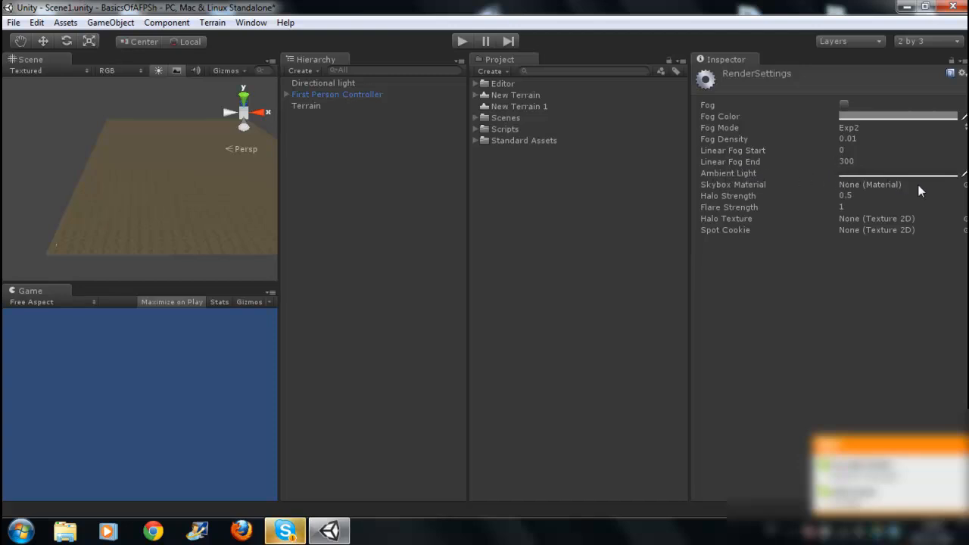
Step: Import the Skyboxes standard package into the project
click(65, 22)
mouse_move(217, 123)
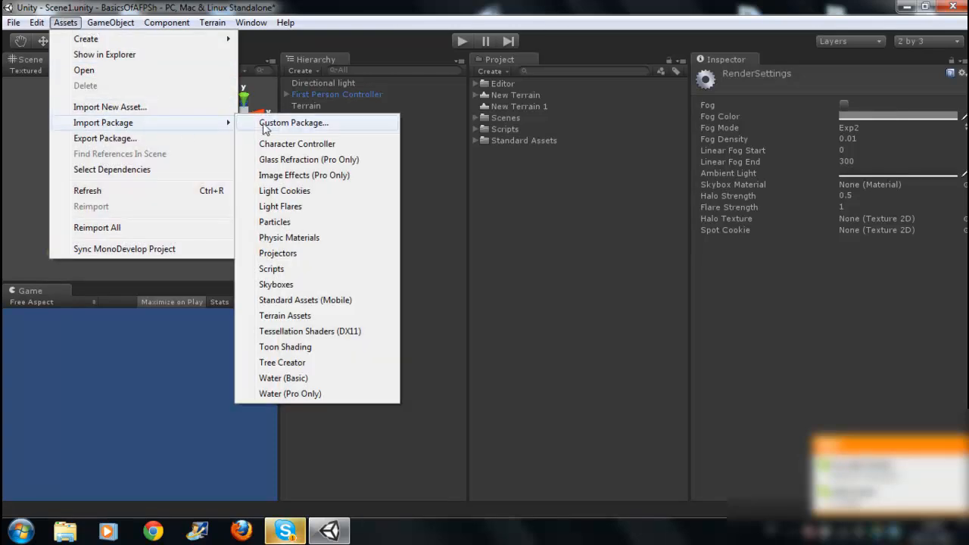
click(286, 284)
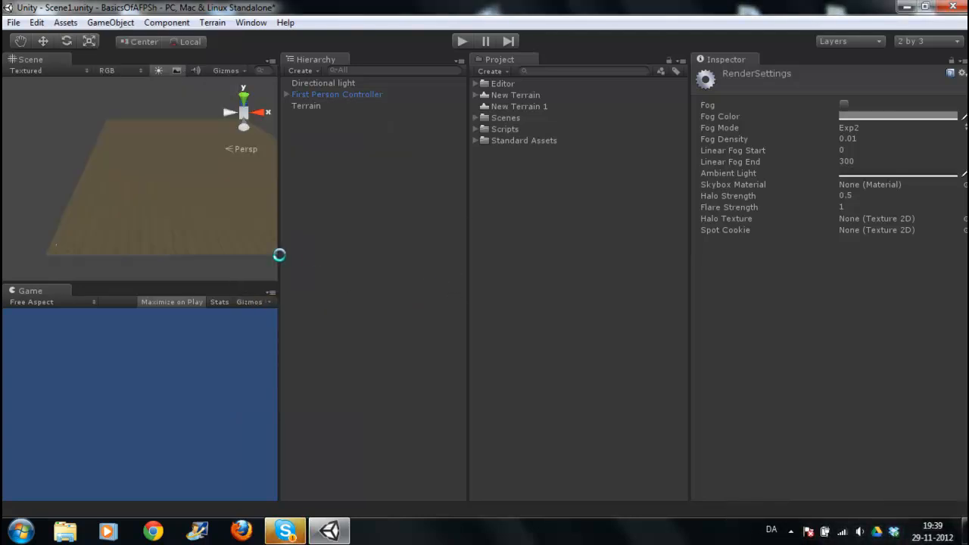
click(306, 254)
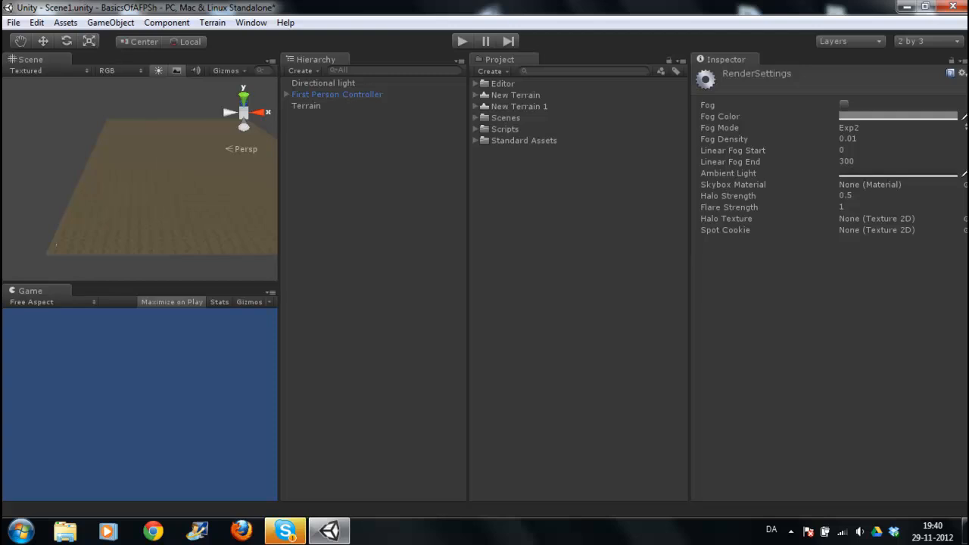
Step: Assign the MoonShine Skybox as the scene's skybox material and look around the scene with it
click(964, 185)
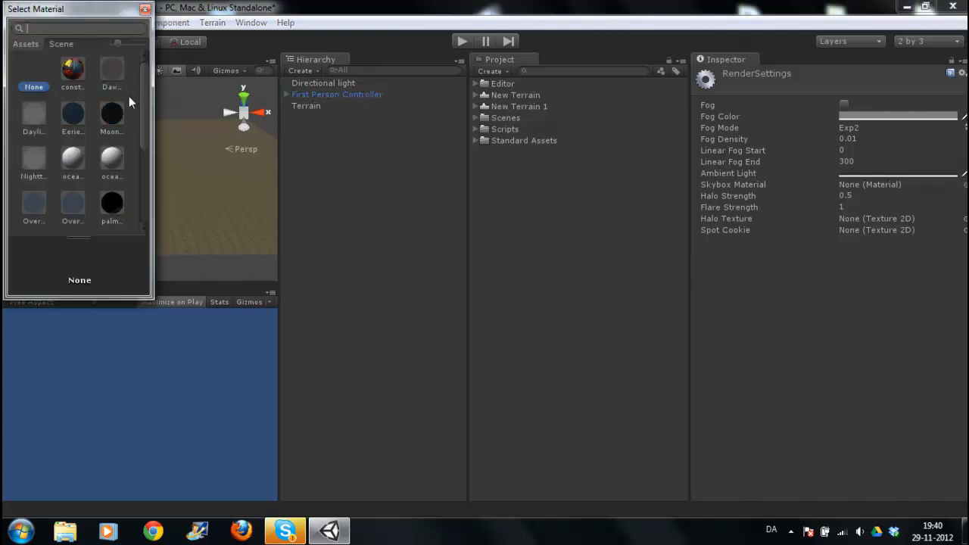
double_click(113, 110)
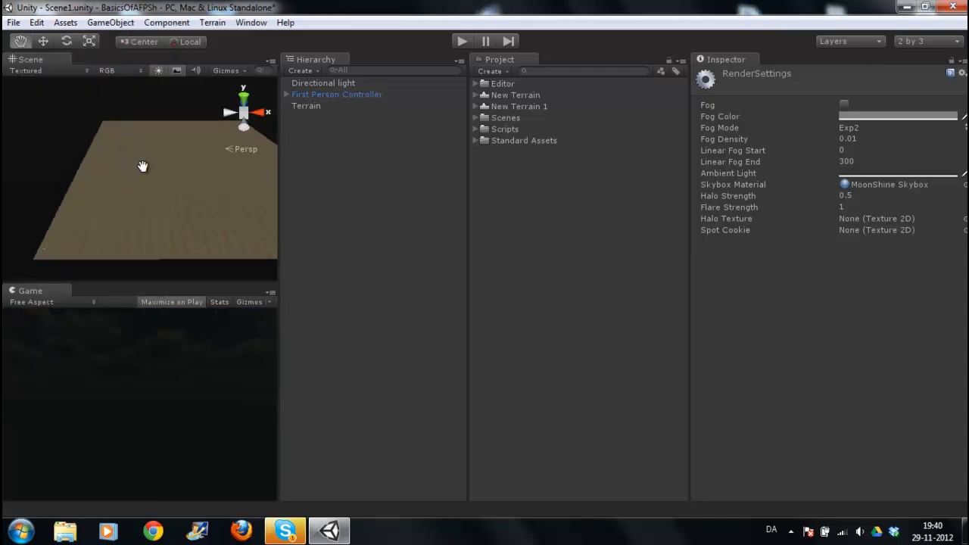
alt+drag(142, 165, 106, 200)
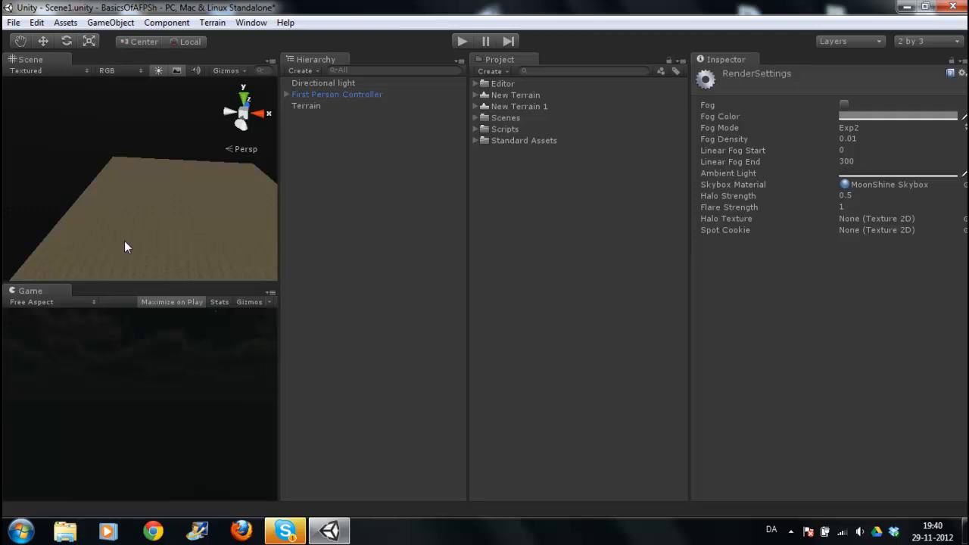
alt+drag(125, 244, 121, 200)
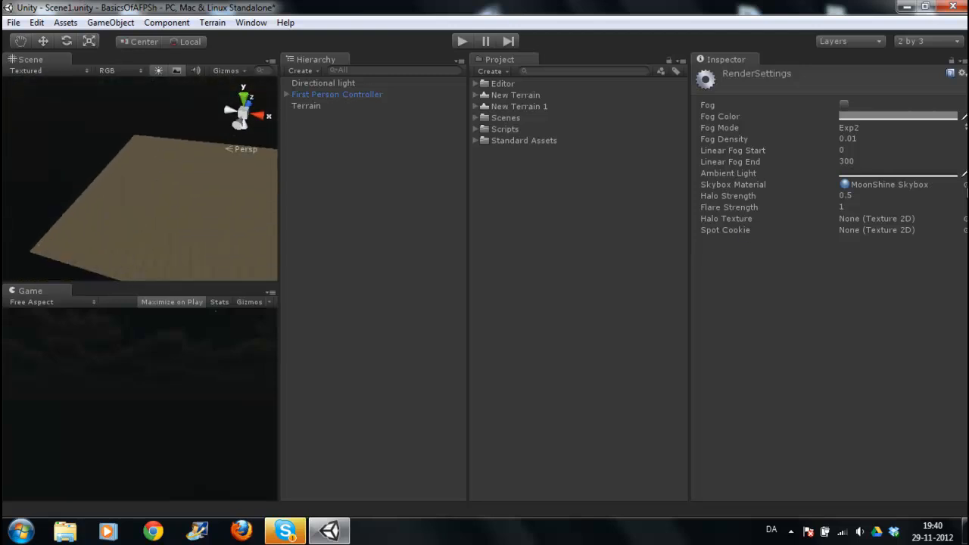
Step: Set the scene's skybox material to DawnDusk Skybox and look around at the sky and terrain
click(965, 185)
double_click(117, 74)
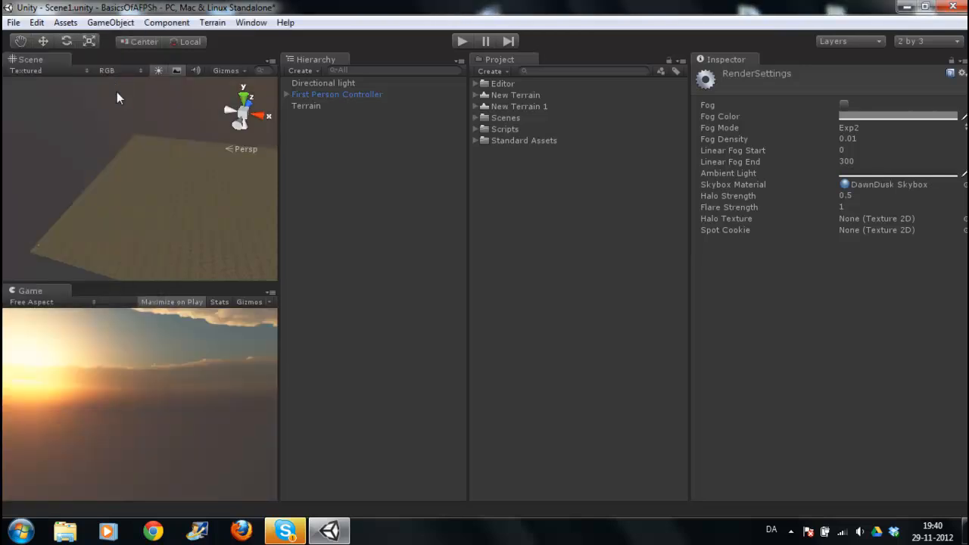
alt+drag(173, 205, 197, 235)
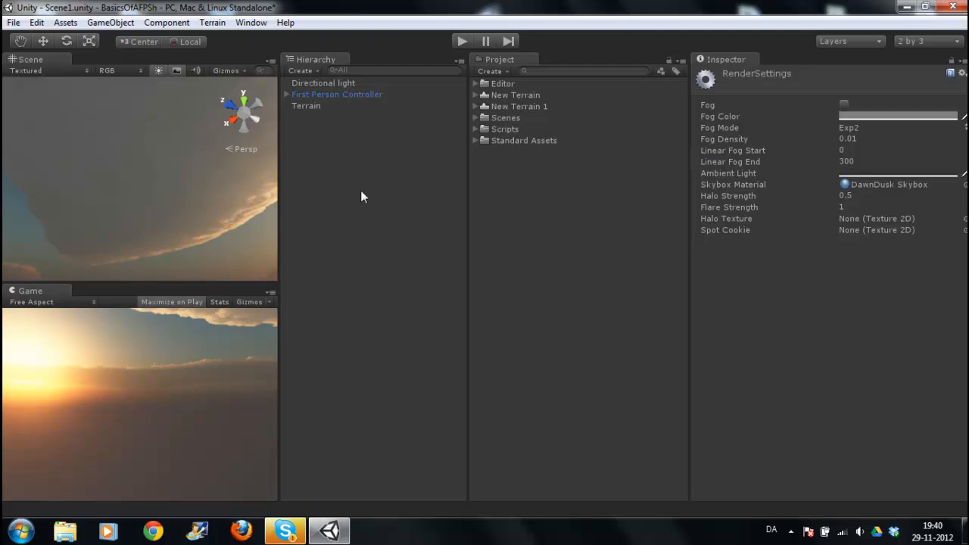
alt+drag(96, 177, 122, 205)
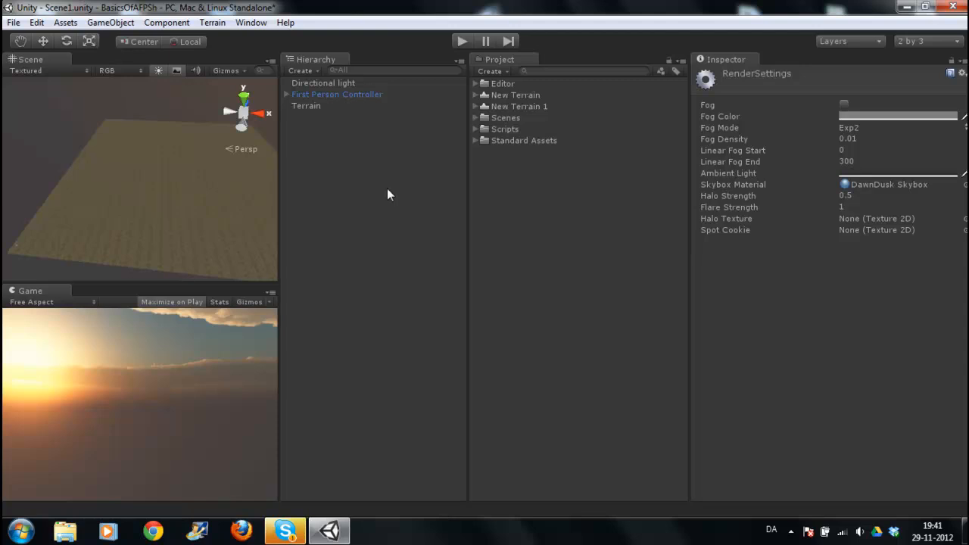
Step: Raise two roughly parallel mountain ridges in the middle of the terrain with the soft round brush, and deselect the terrain
click(367, 188)
click(314, 106)
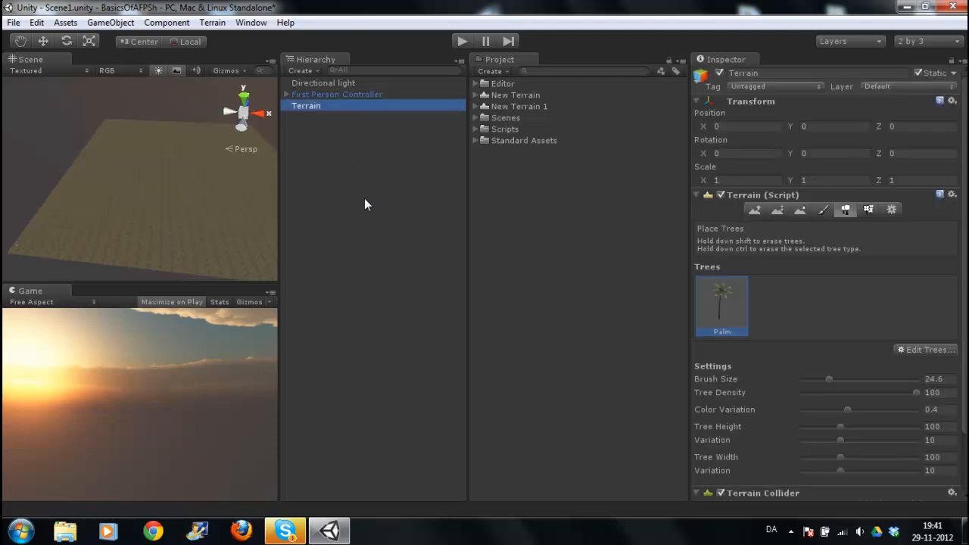
click(757, 210)
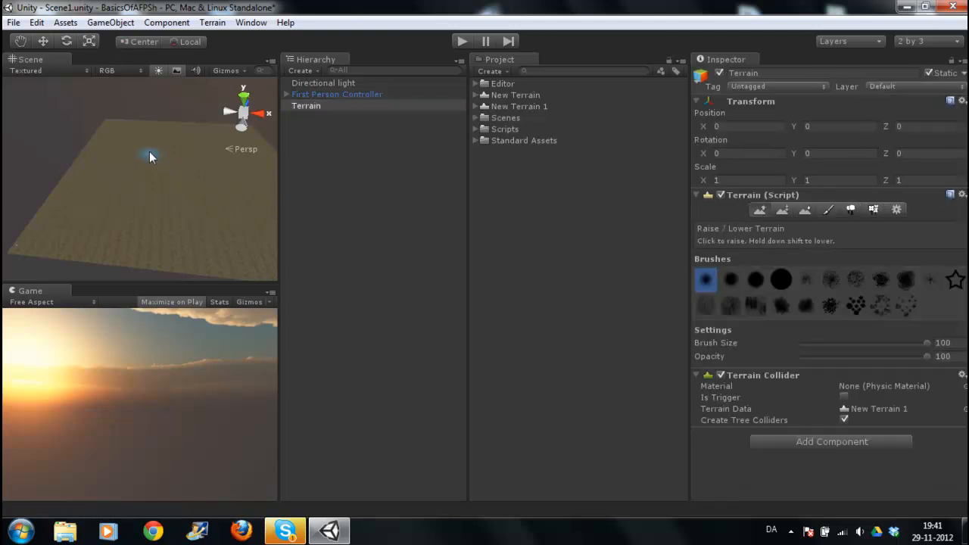
drag(149, 155, 140, 225)
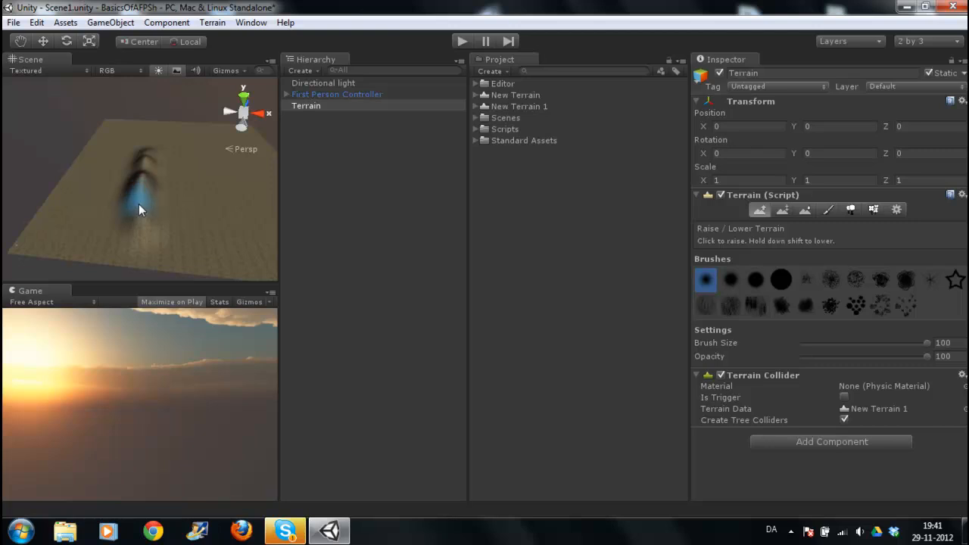
mouse_move(151, 241)
mouse_down()
mouse_move(190, 227)
mouse_move(183, 161)
mouse_move(182, 235)
mouse_move(157, 248)
mouse_move(104, 205)
mouse_move(175, 233)
mouse_move(182, 169)
mouse_move(180, 204)
mouse_move(134, 227)
mouse_move(143, 165)
mouse_up()
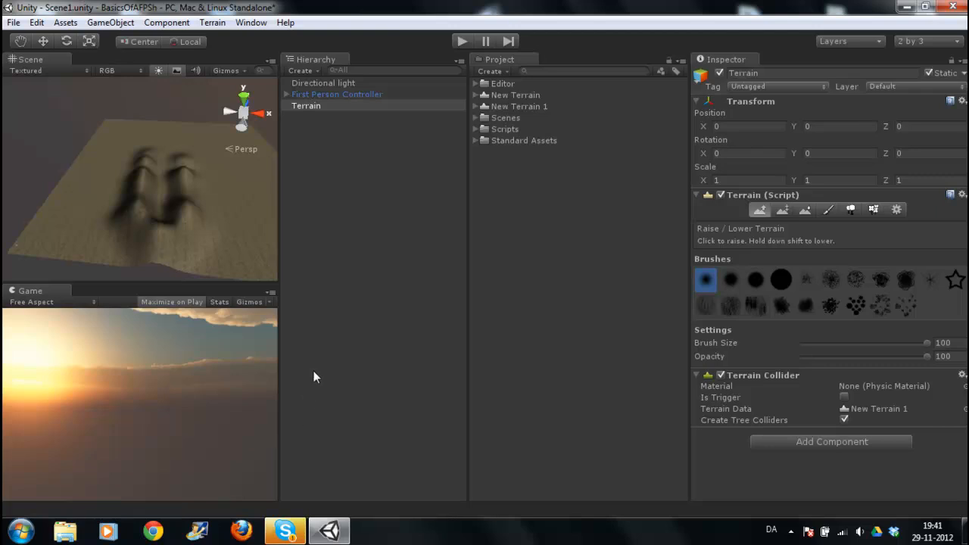
click(326, 218)
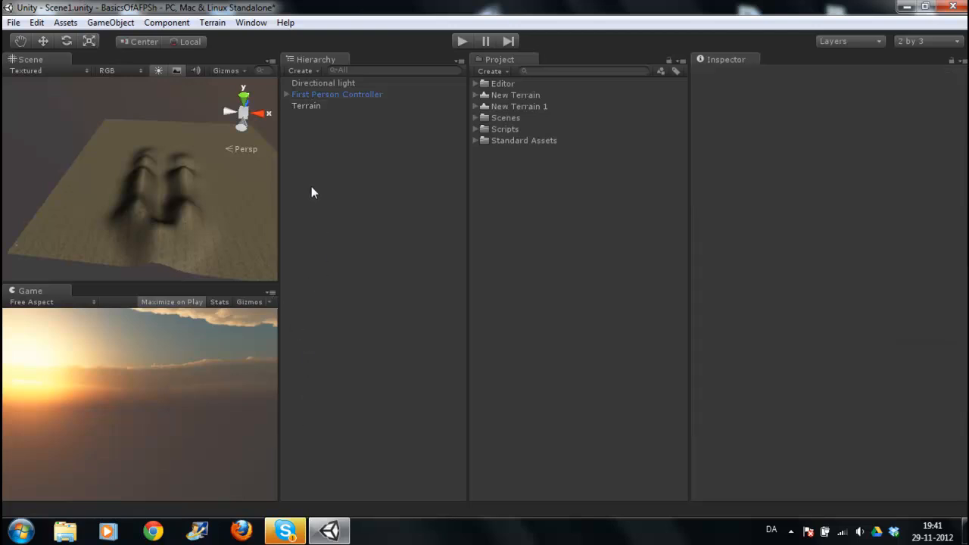